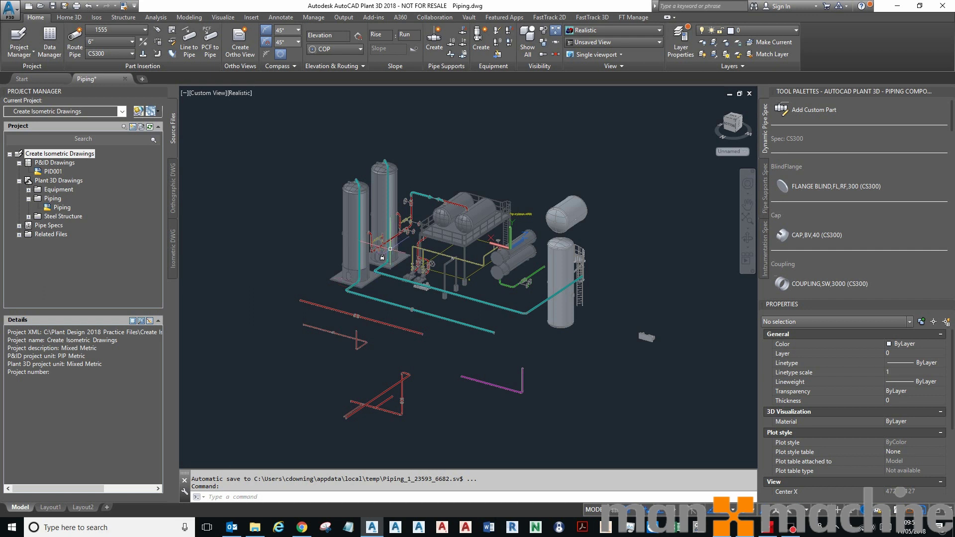
From Project Setup, open the Iso.dwt title block and list the Line Group Properties attribute category
{"action": "right_click", "coordinate": [89, 156]}
{"action": "left_click", "coordinate": [139, 268]}
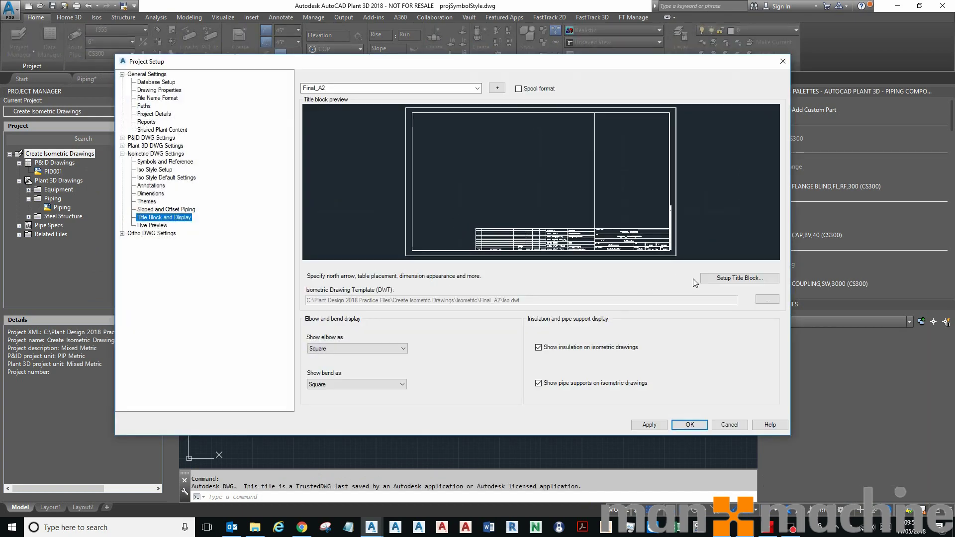
{"action": "left_click", "coordinate": [738, 281]}
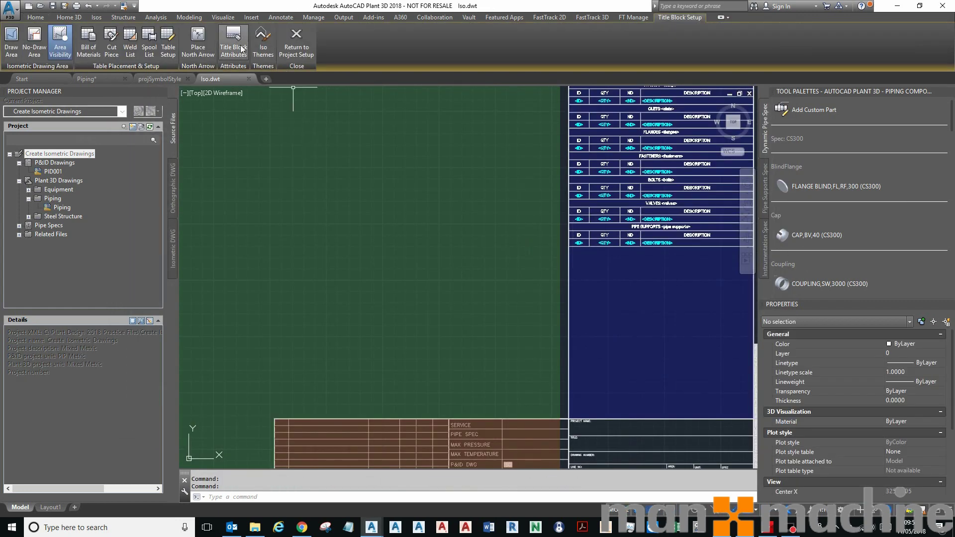
{"action": "left_click", "coordinate": [234, 43]}
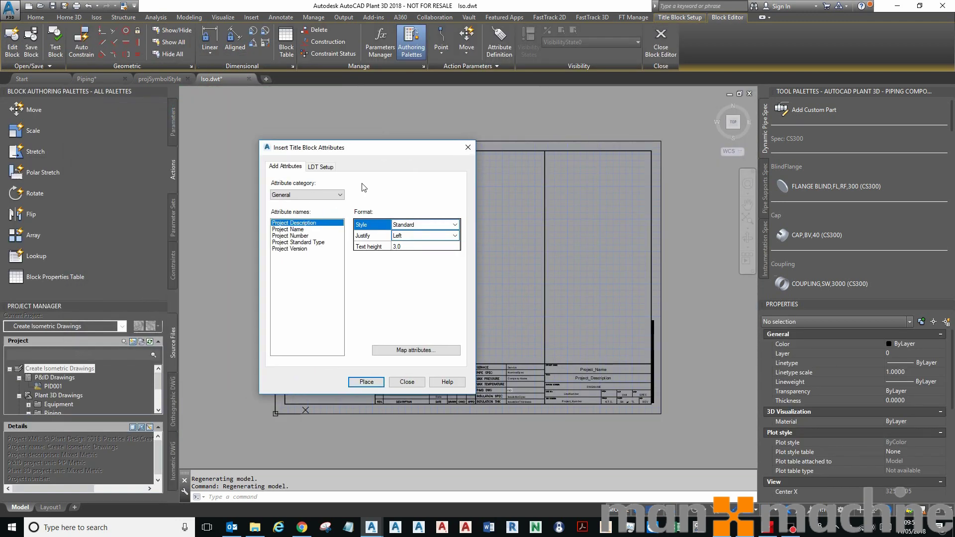
{"action": "left_click", "coordinate": [320, 194]}
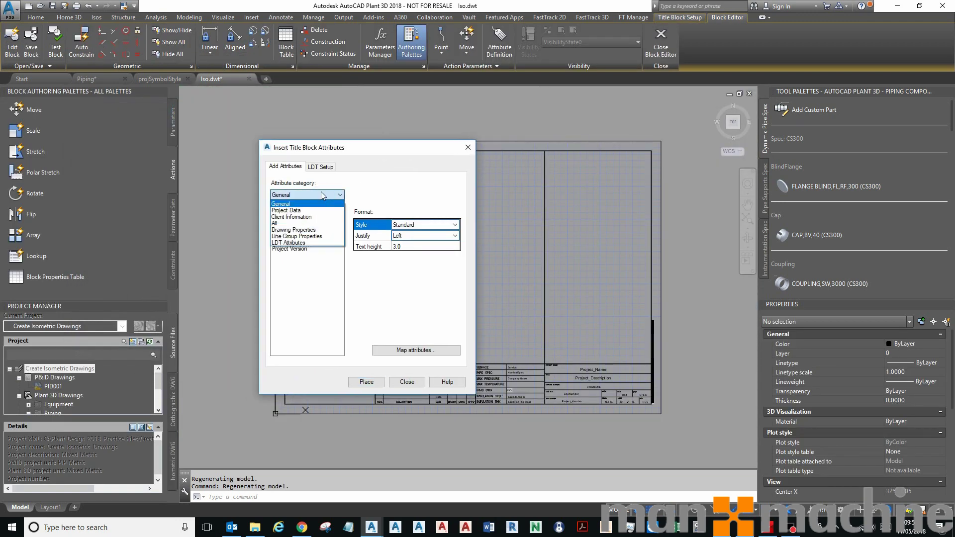
Browse the Line Group Properties attribute names down to Center of Gravity X
{"action": "left_click", "coordinate": [324, 237]}
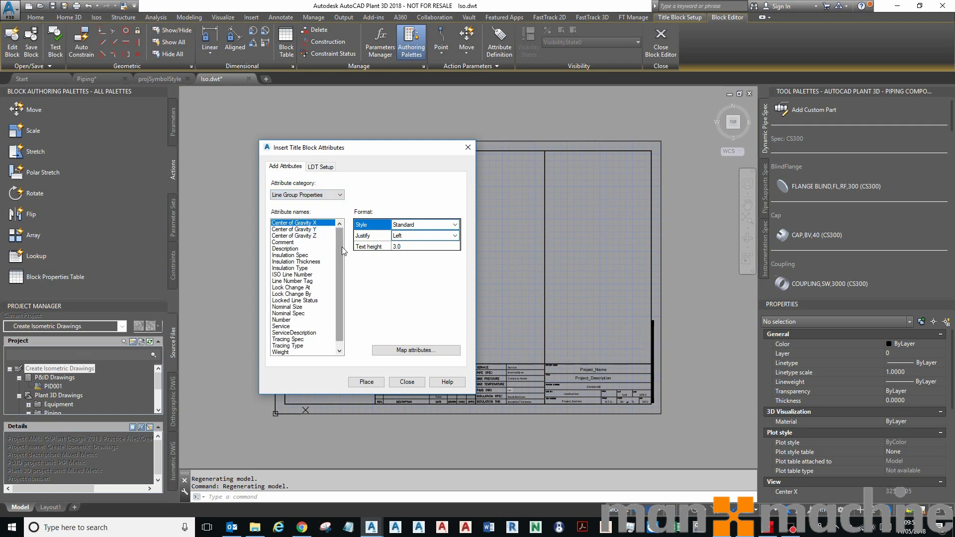
{"action": "scroll", "coordinate": [340, 283], "scroll_direction": "down", "scroll_amount": 2}
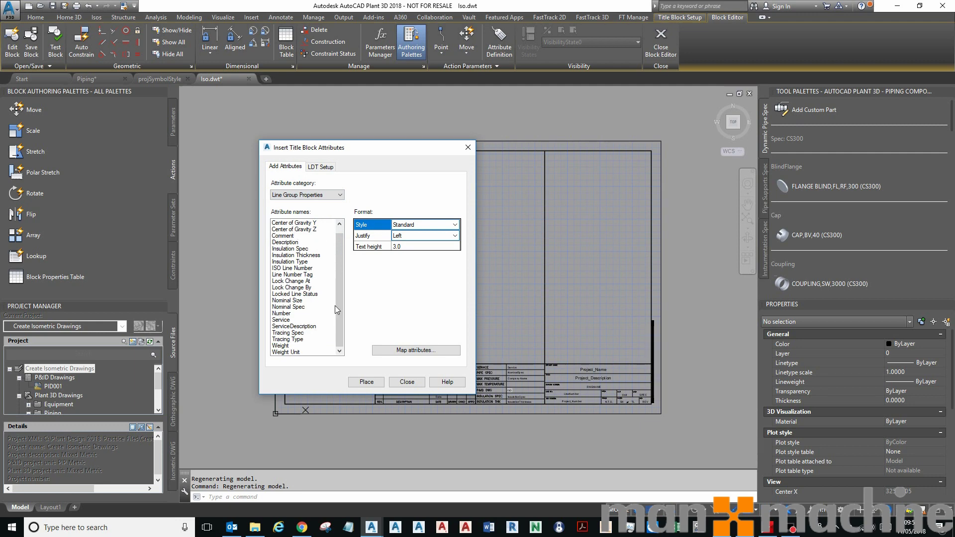
{"action": "scroll", "coordinate": [335, 305], "scroll_direction": "up", "scroll_amount": 1}
{"action": "key", "text": "Home"}
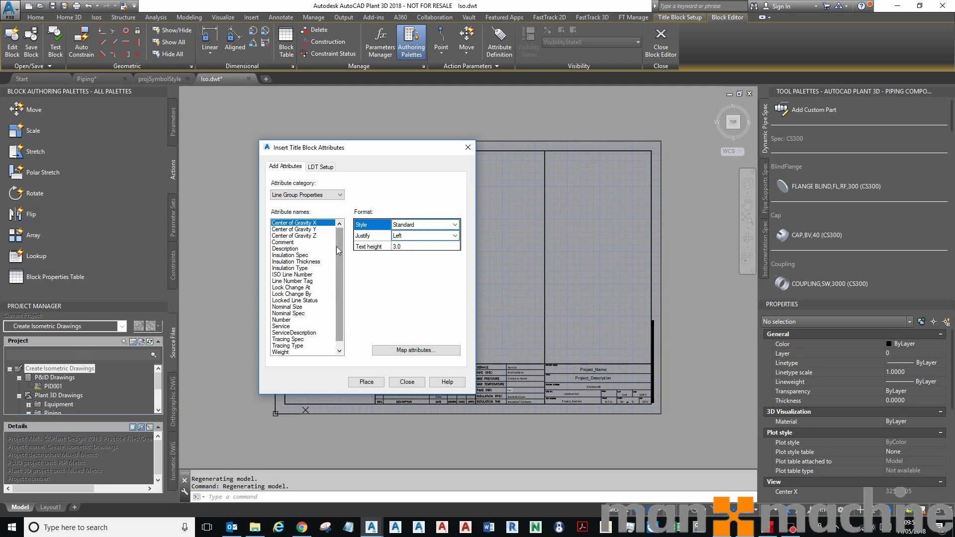
{"action": "scroll", "coordinate": [338, 251], "scroll_direction": "down", "scroll_amount": 1}
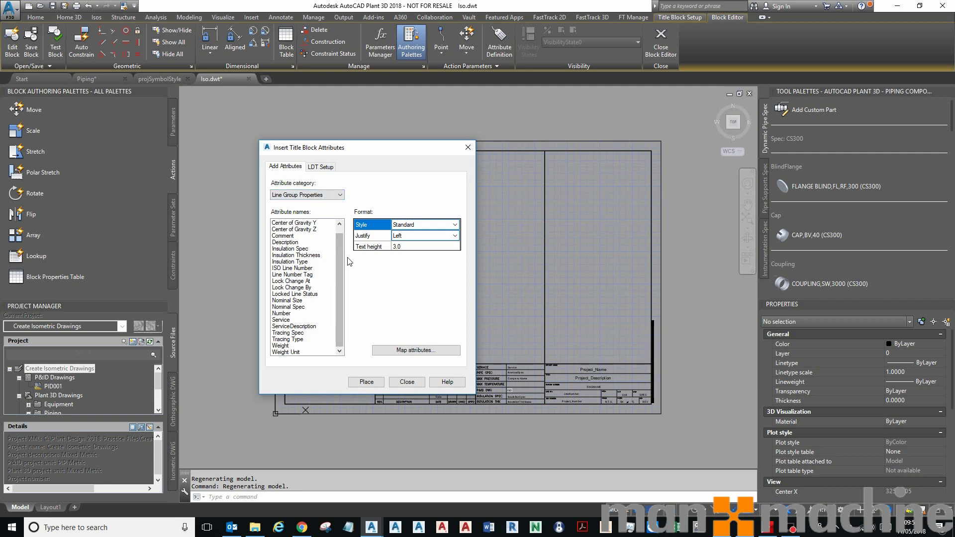
{"action": "left_click", "coordinate": [342, 277]}
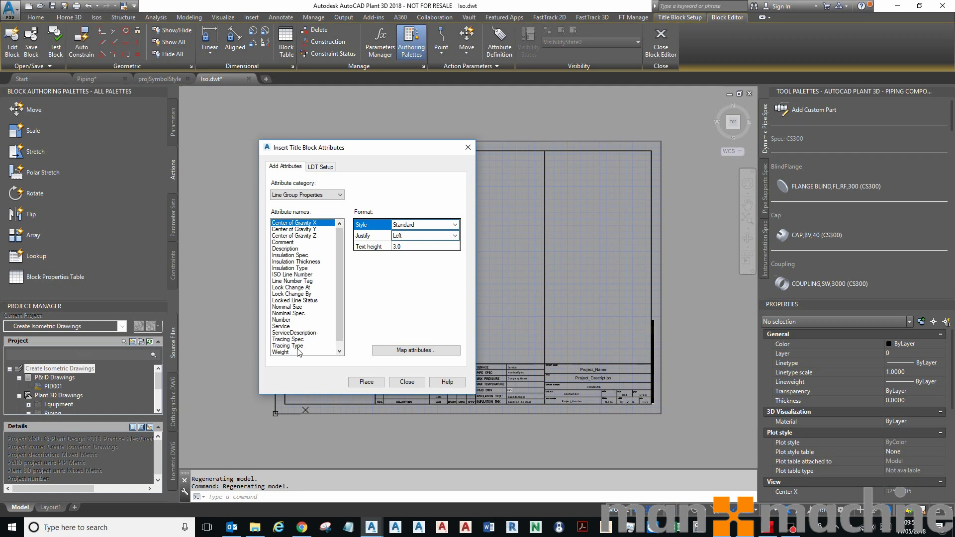
Reopen the category list without changing it and switch to the LDT Setup tab
{"action": "left_click", "coordinate": [318, 195]}
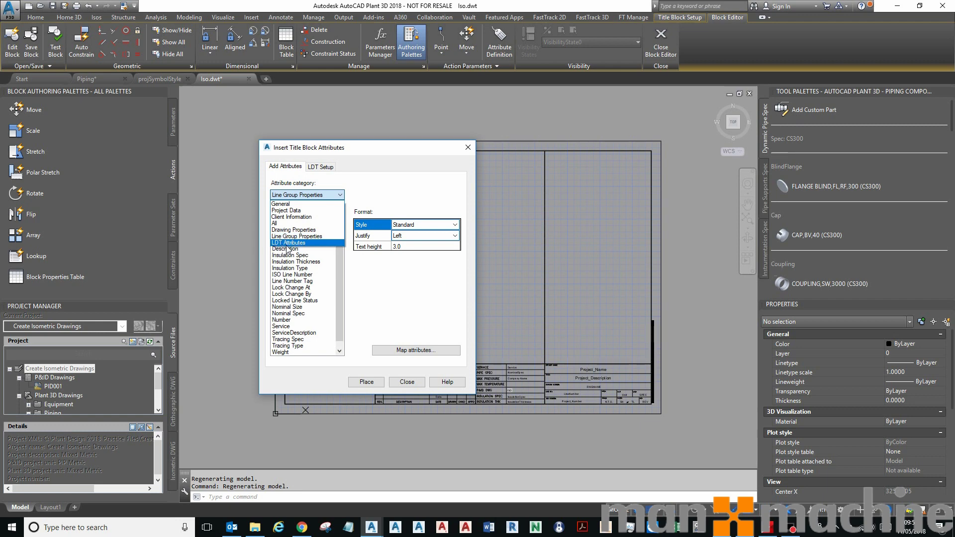
{"action": "left_click", "coordinate": [318, 168]}
{"action": "left_click", "coordinate": [314, 167]}
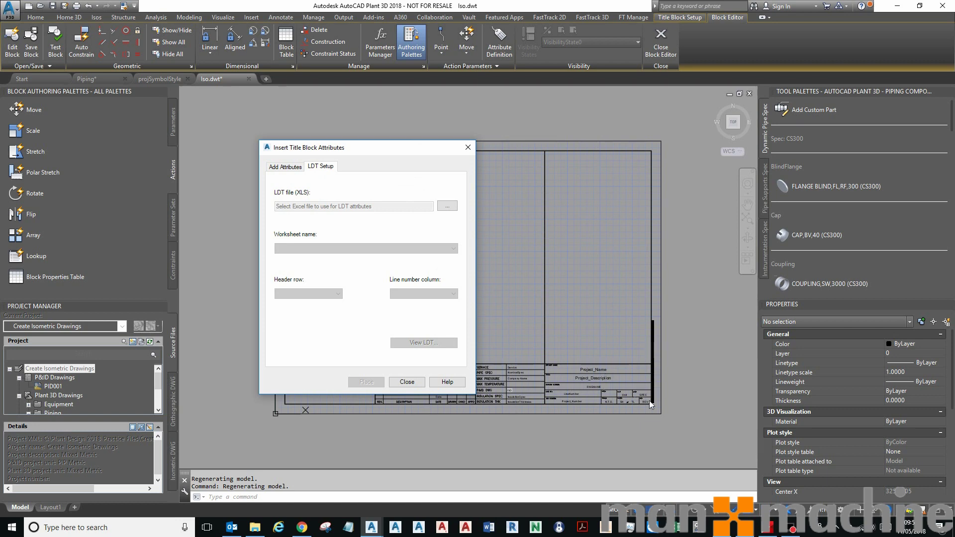
Close the attributes dialog and exit the Block Editor, saving changes to the title block
{"action": "left_click", "coordinate": [407, 383]}
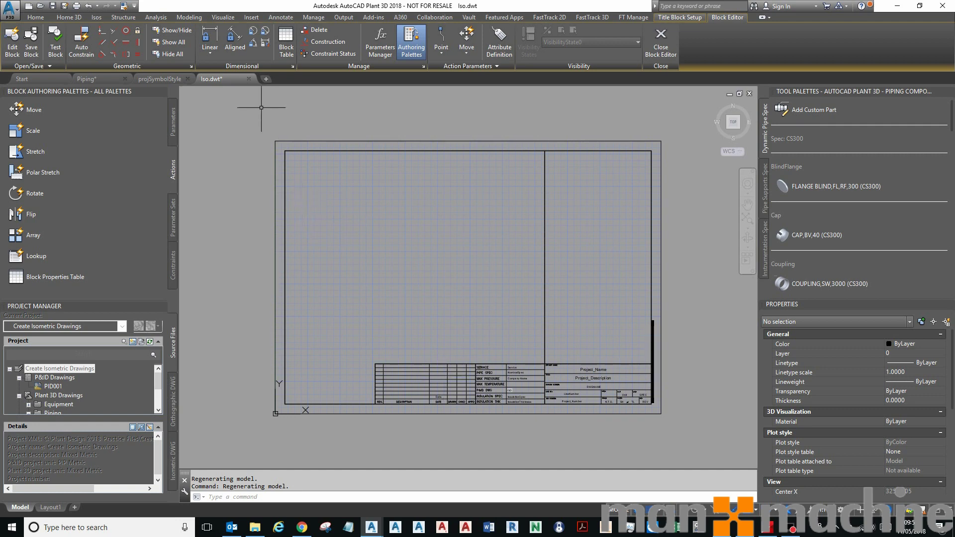
{"action": "left_click", "coordinate": [660, 48]}
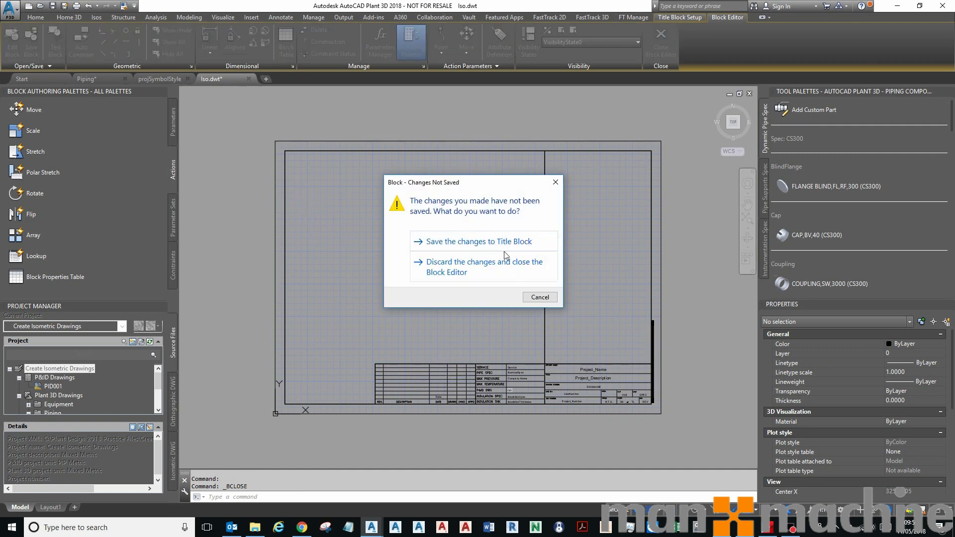
{"action": "left_click", "coordinate": [481, 241]}
{"action": "left_click", "coordinate": [522, 252]}
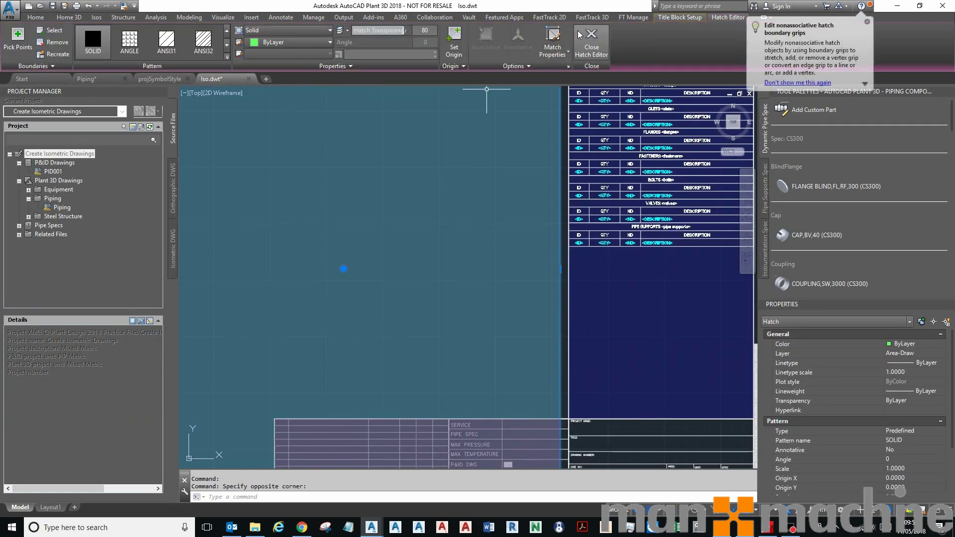
Return to Project Setup and save the isometric template changes
{"action": "left_click", "coordinate": [679, 18]}
{"action": "left_click", "coordinate": [313, 49]}
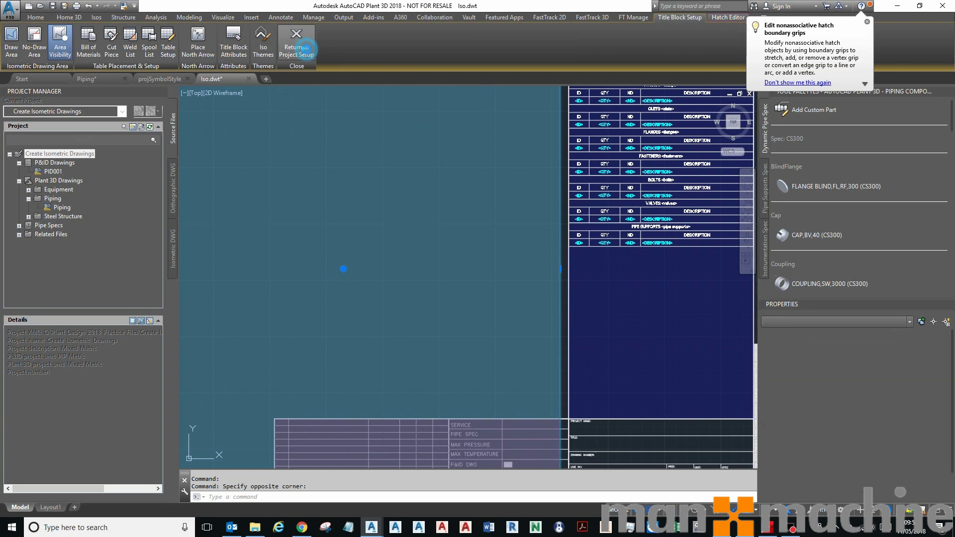
{"action": "left_click", "coordinate": [510, 241]}
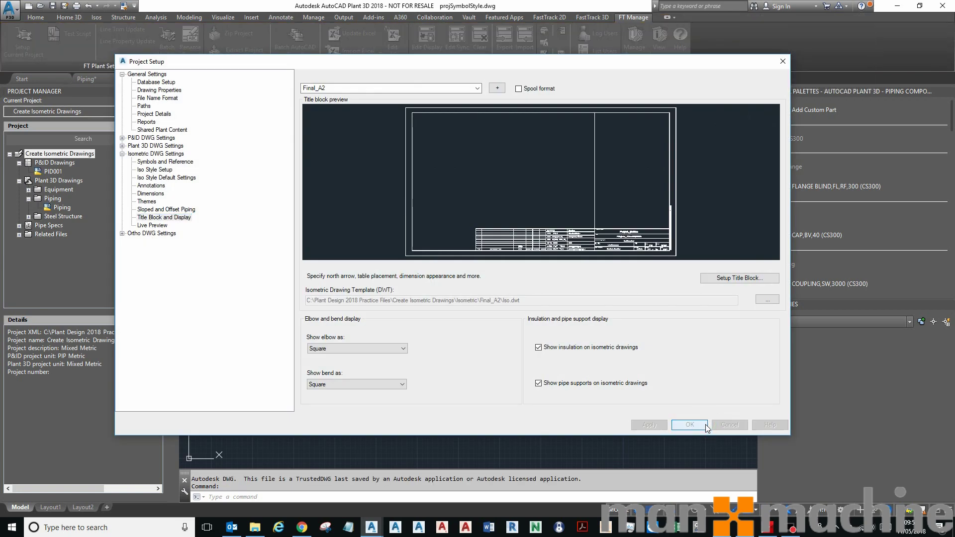
Accept Project Setup with OK and open the Data Manager from the Home tab
{"action": "left_click", "coordinate": [683, 425]}
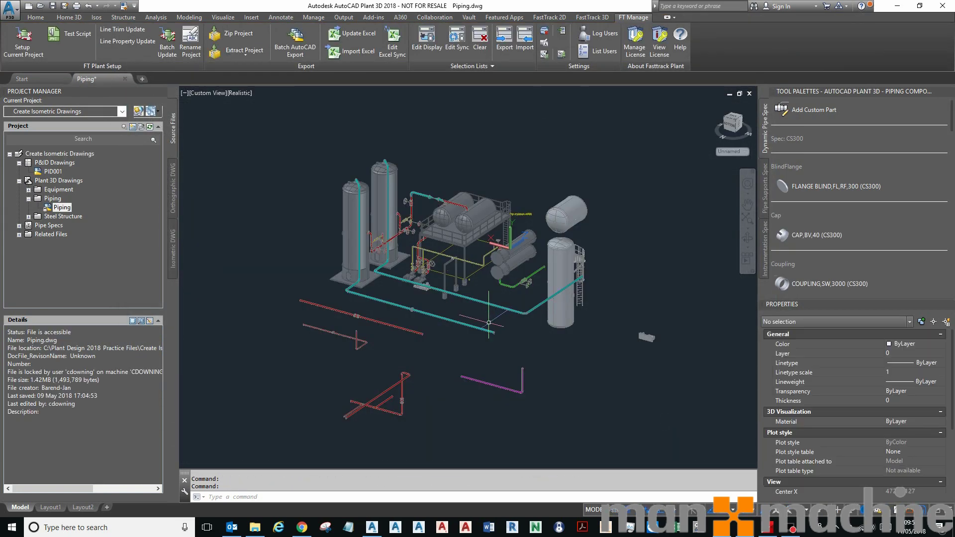
{"action": "left_click", "coordinate": [36, 17]}
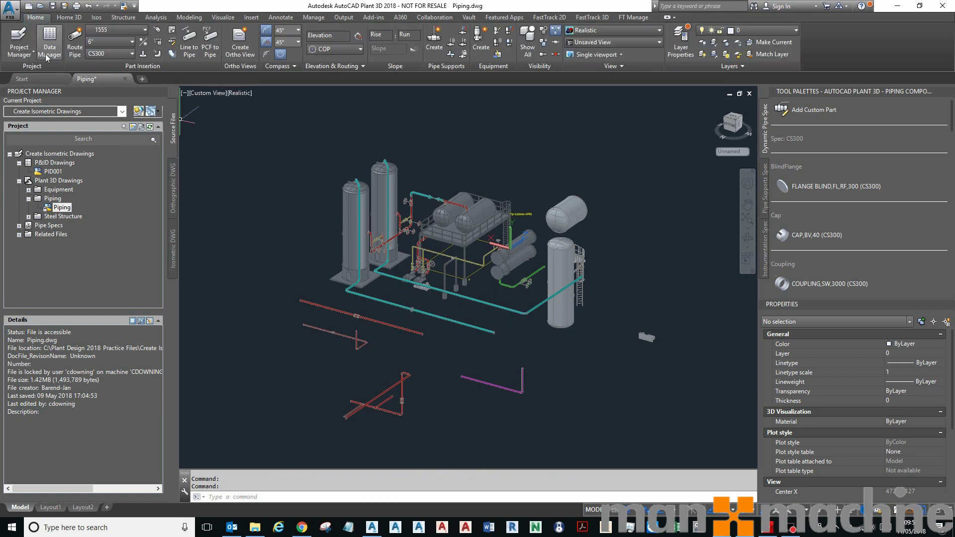
{"action": "left_click", "coordinate": [58, 43]}
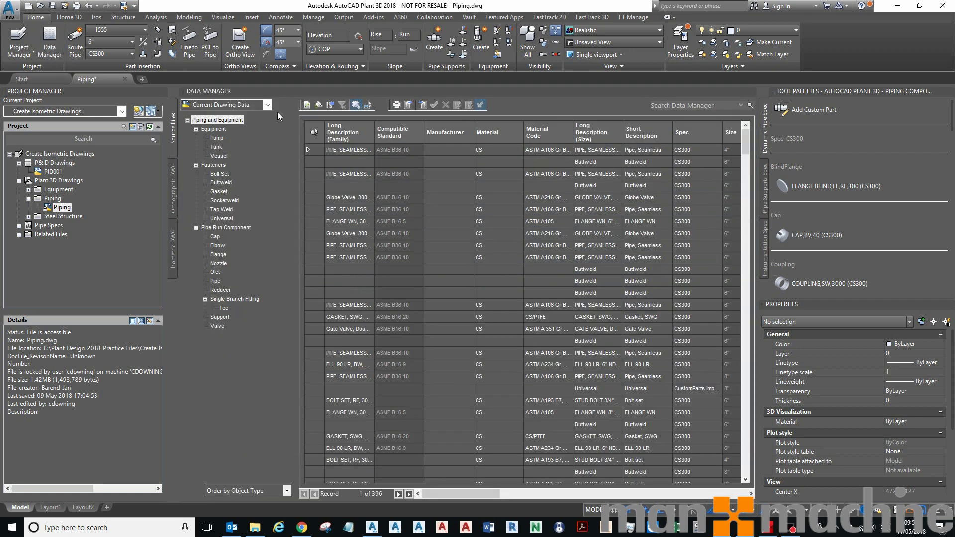
Show Plant 3D Project Data filtered to Pipe Run Component, collapsing Equipment and Fasteners
{"action": "left_click", "coordinate": [267, 105]}
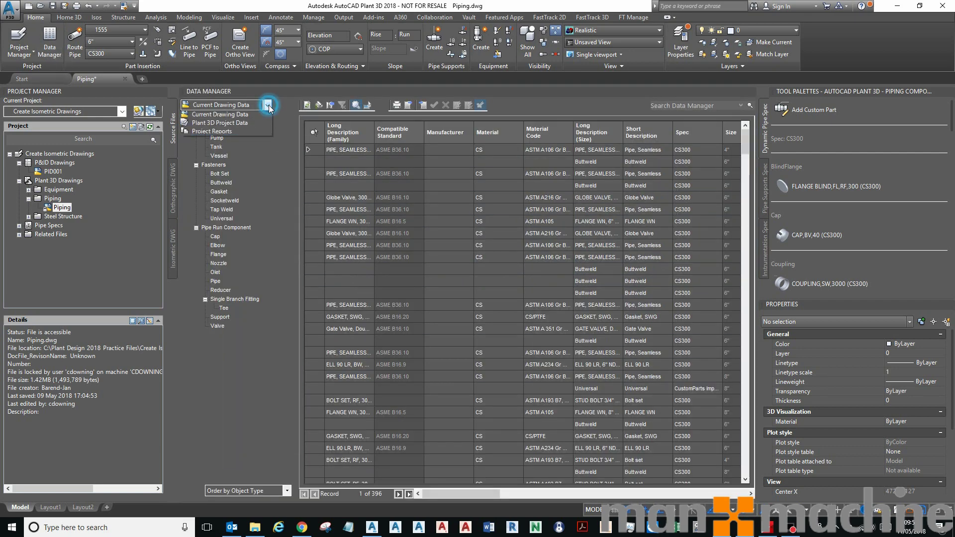
{"action": "left_click", "coordinate": [225, 125]}
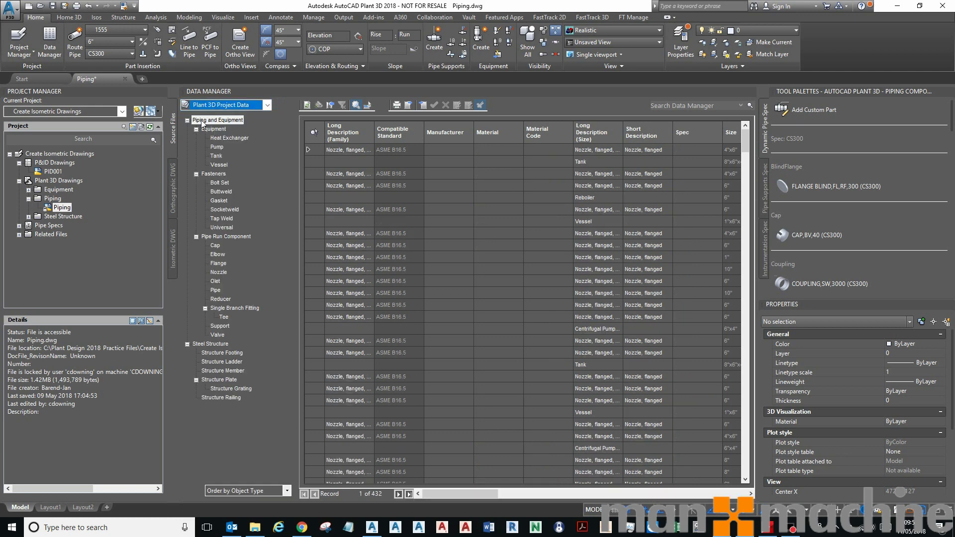
{"action": "left_click", "coordinate": [241, 237]}
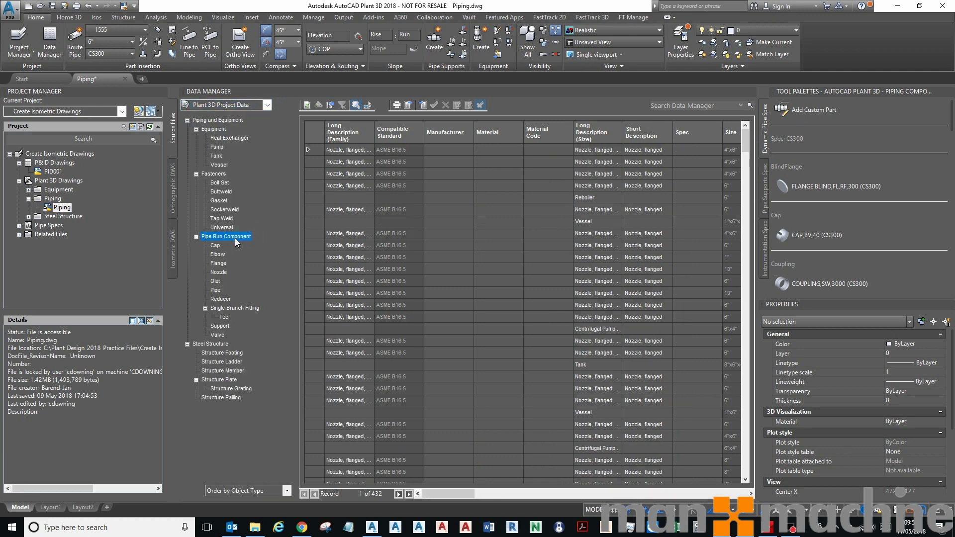
{"action": "left_click", "coordinate": [196, 129]}
{"action": "left_click", "coordinate": [196, 138]}
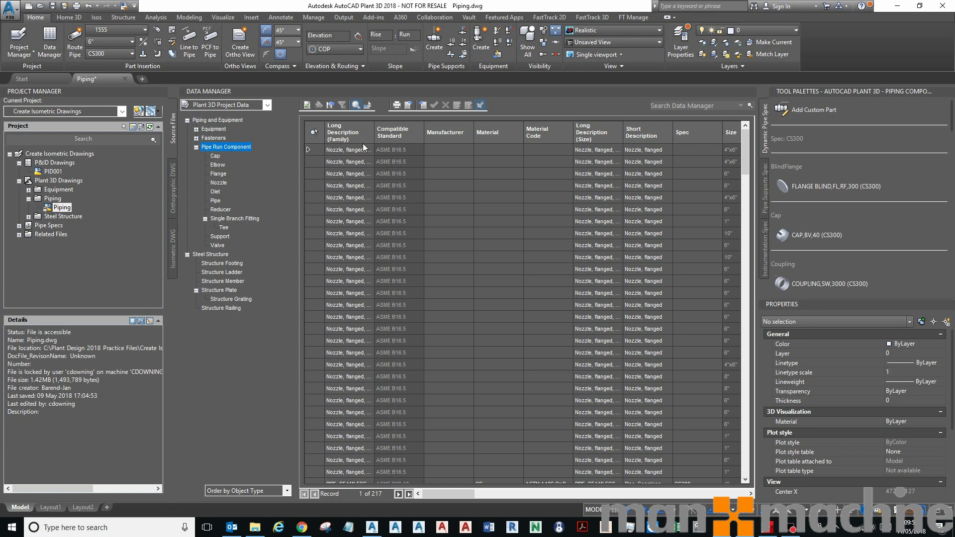
Start the export with Displayed Data settings, limited to the Pipe Run Component node
{"action": "left_click", "coordinate": [410, 104]}
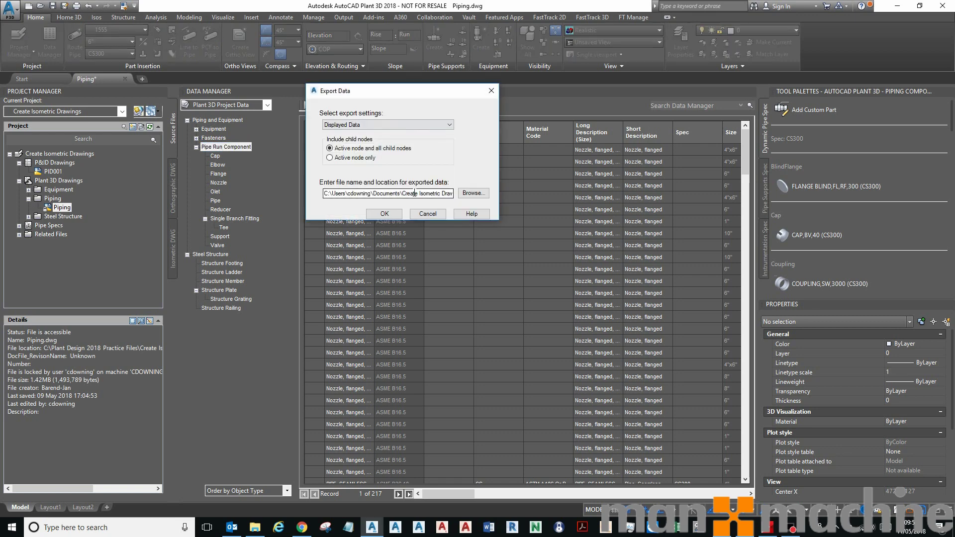
{"action": "left_click", "coordinate": [408, 125]}
{"action": "left_click", "coordinate": [408, 132]}
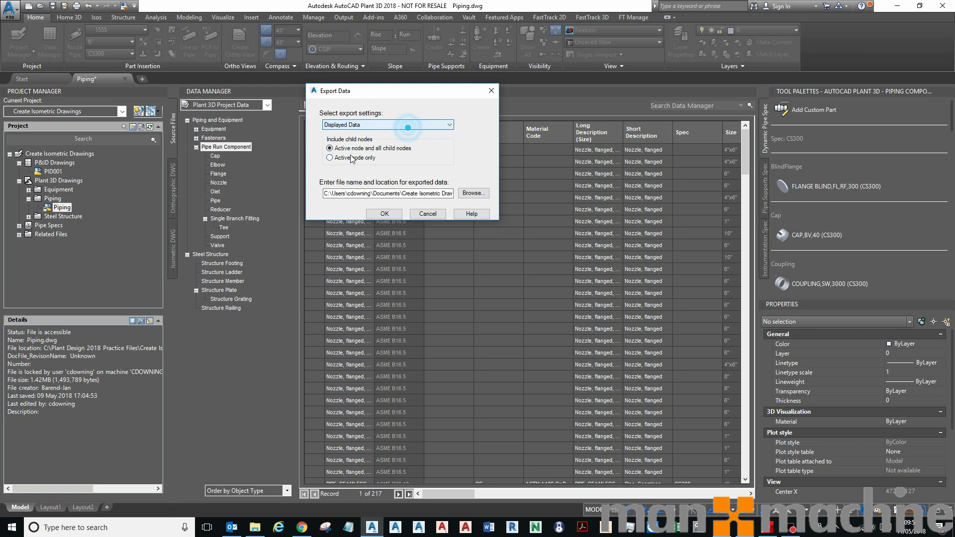
{"action": "left_click", "coordinate": [356, 157]}
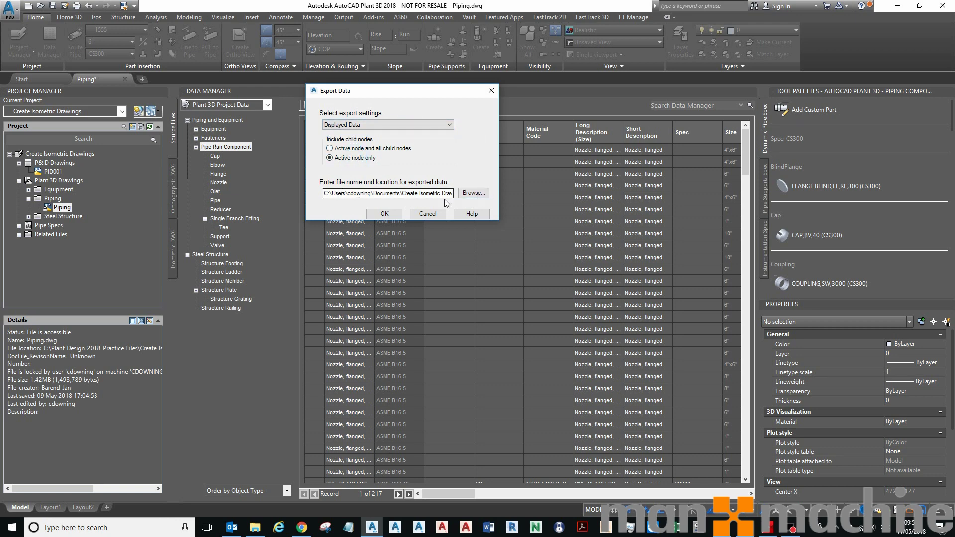
Browse to C:\Plant Design 2018 Practice Files\Create Isometric Drawings\Isometric\Final_A2 for the export file
{"action": "left_click", "coordinate": [470, 193]}
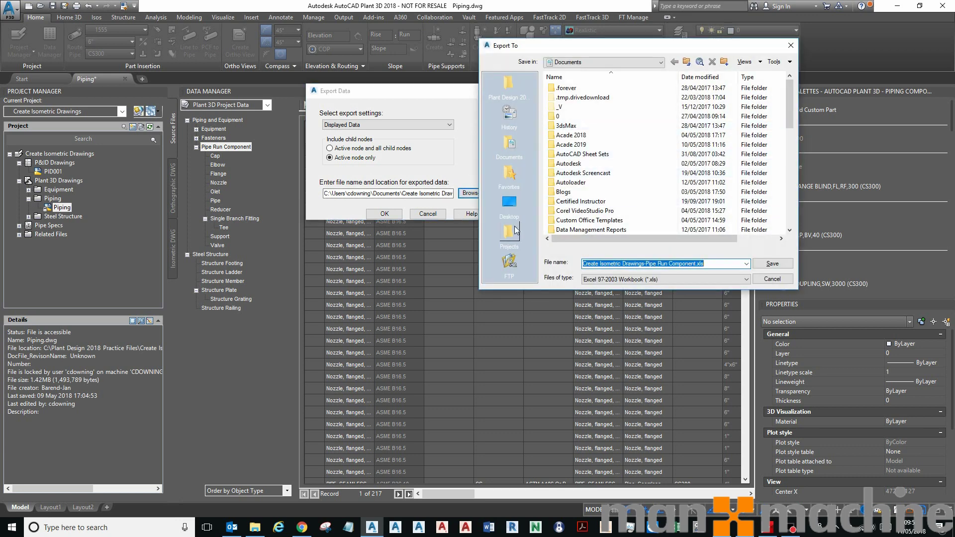
{"action": "left_click", "coordinate": [515, 215]}
{"action": "left_click", "coordinate": [597, 109]}
{"action": "left_click_drag", "start_coordinate": [571, 46], "coordinate": [382, 17]}
{"action": "double_click", "coordinate": [391, 163]}
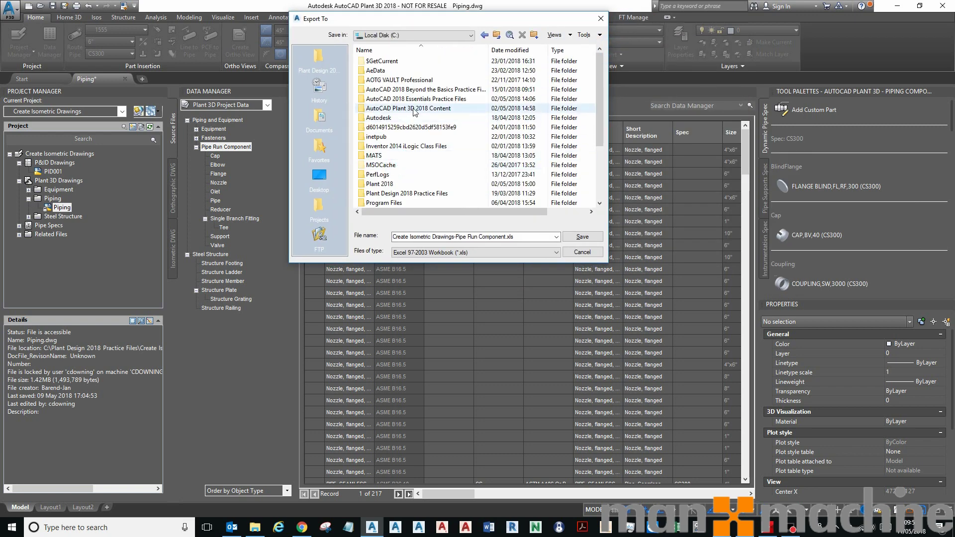
{"action": "double_click", "coordinate": [408, 194]}
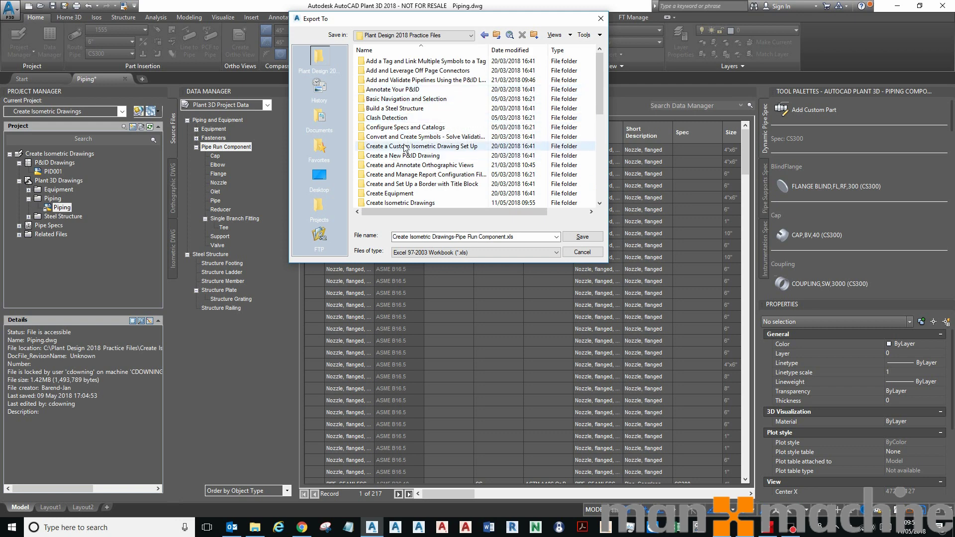
{"action": "double_click", "coordinate": [408, 202]}
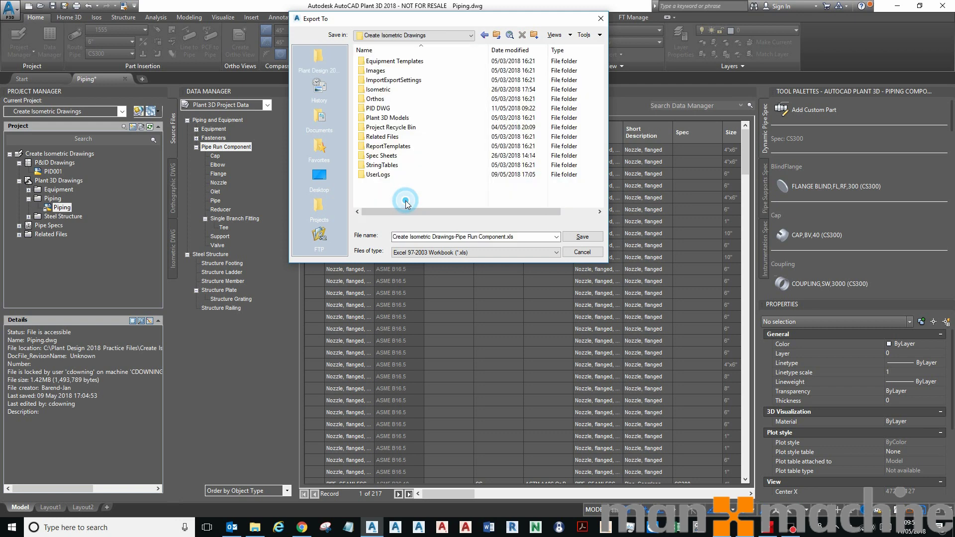
{"action": "left_click", "coordinate": [383, 90]}
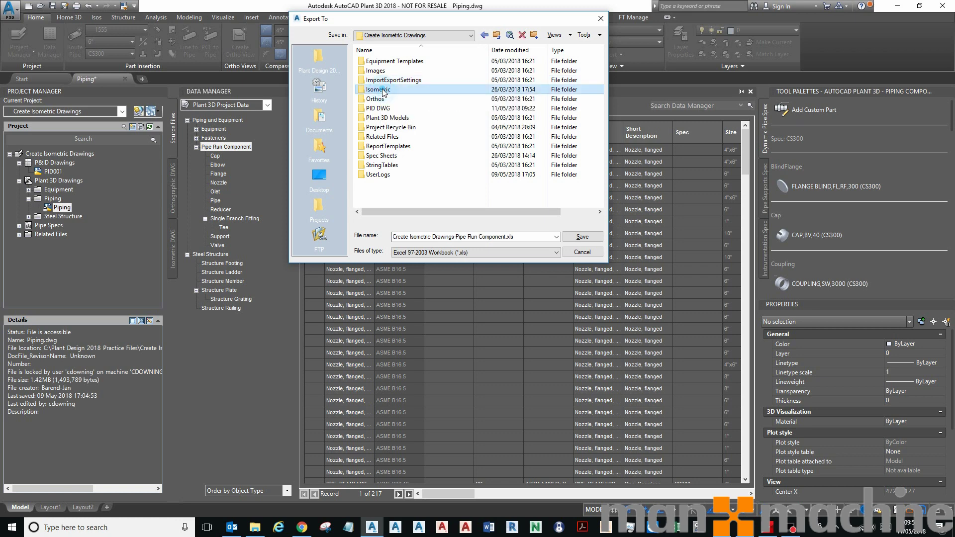
{"action": "left_click", "coordinate": [361, 92]}
{"action": "double_click", "coordinate": [361, 92]}
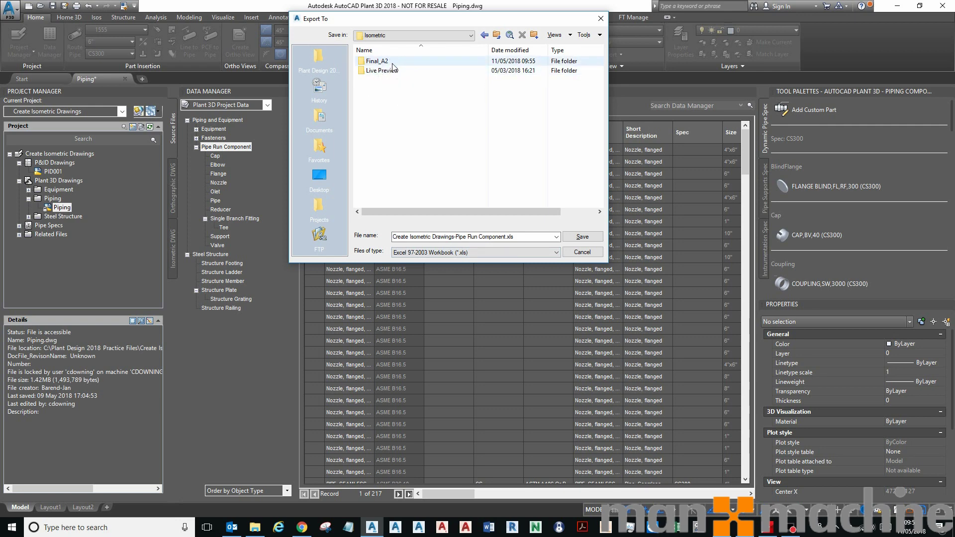
{"action": "double_click", "coordinate": [387, 61]}
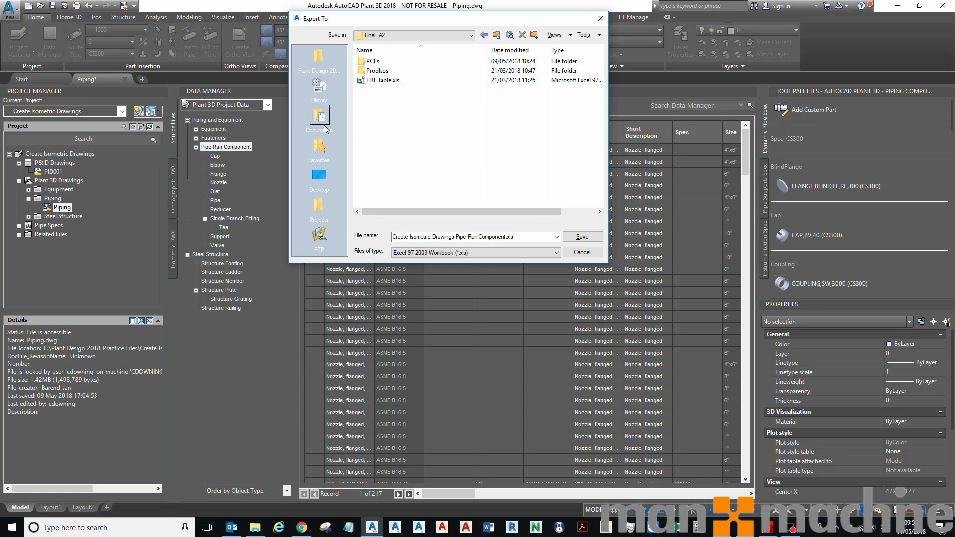
Save to LDT Table.xls, confirm overwriting, and export, replacing the existing file
{"action": "left_click", "coordinate": [382, 83]}
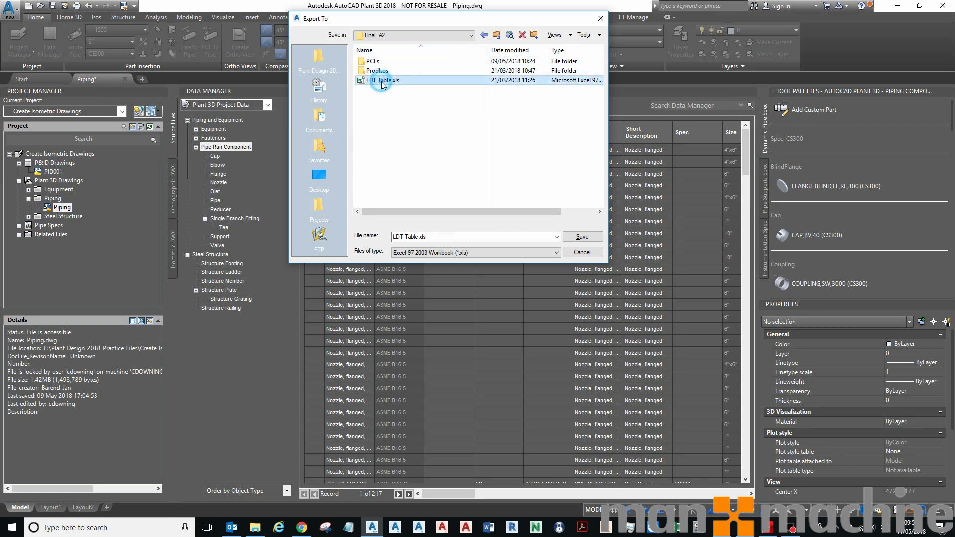
{"action": "left_click", "coordinate": [599, 239]}
{"action": "left_click", "coordinate": [434, 166]}
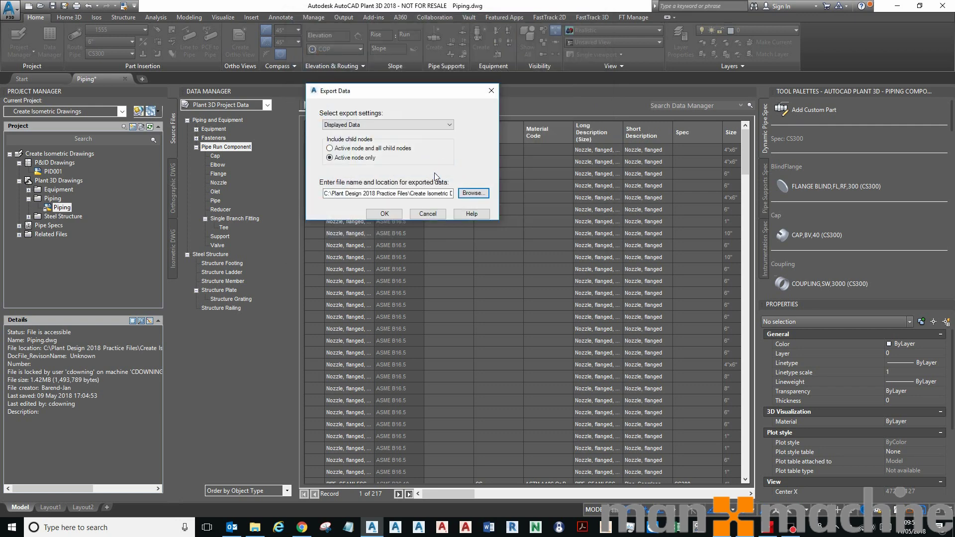
{"action": "left_click", "coordinate": [381, 215]}
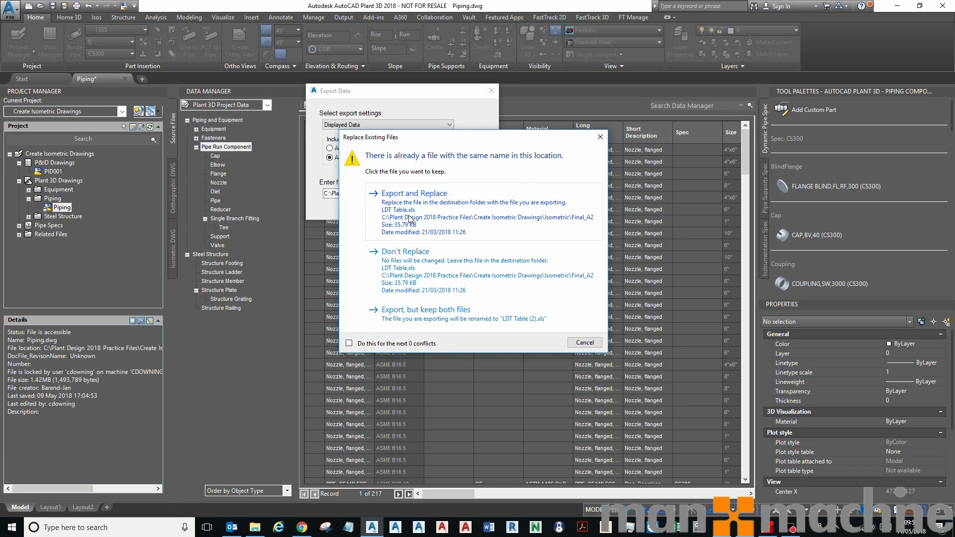
{"action": "left_click", "coordinate": [409, 216]}
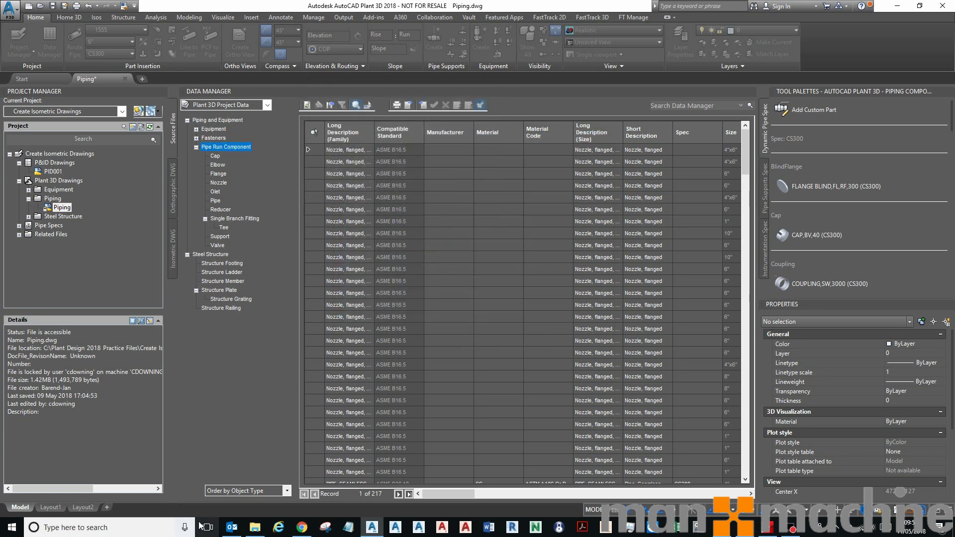
Restore the Final_A2 File Explorer window and open LDT Table.xls in Excel
{"action": "left_click", "coordinate": [255, 527]}
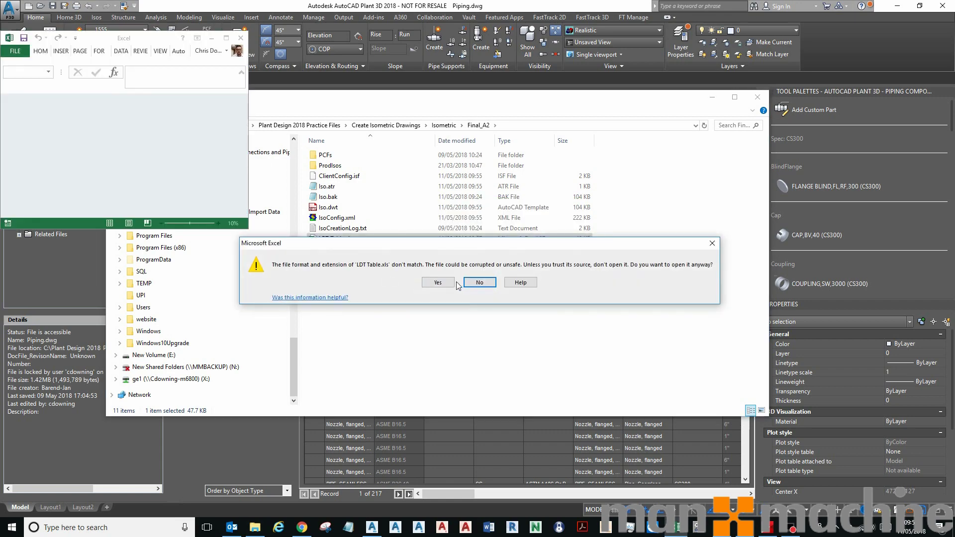
Accept the format warning, maximise Excel, and widen column A for Long Description (Family)
{"action": "left_click", "coordinate": [437, 282]}
{"action": "double_click", "coordinate": [147, 38]}
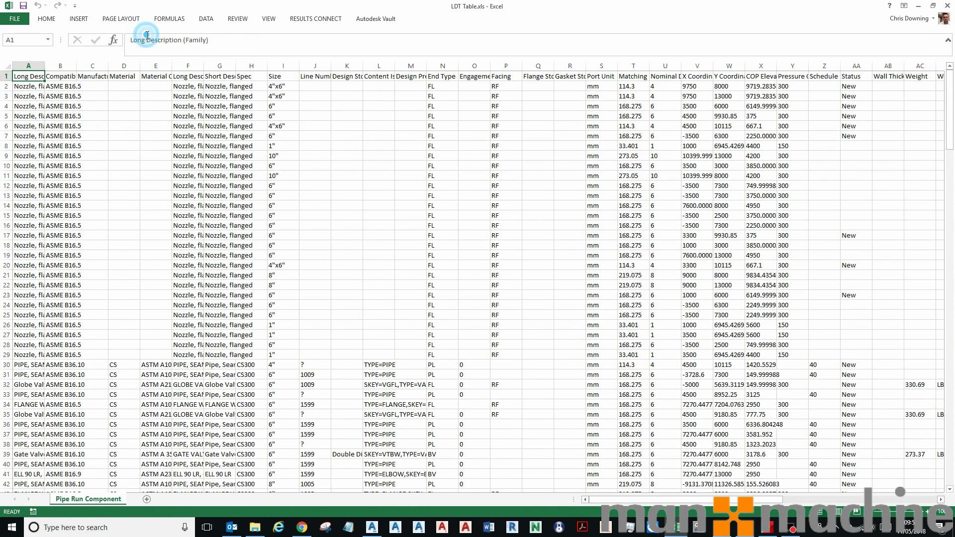
{"action": "left_click_drag", "start_coordinate": [45, 66], "coordinate": [163, 66]}
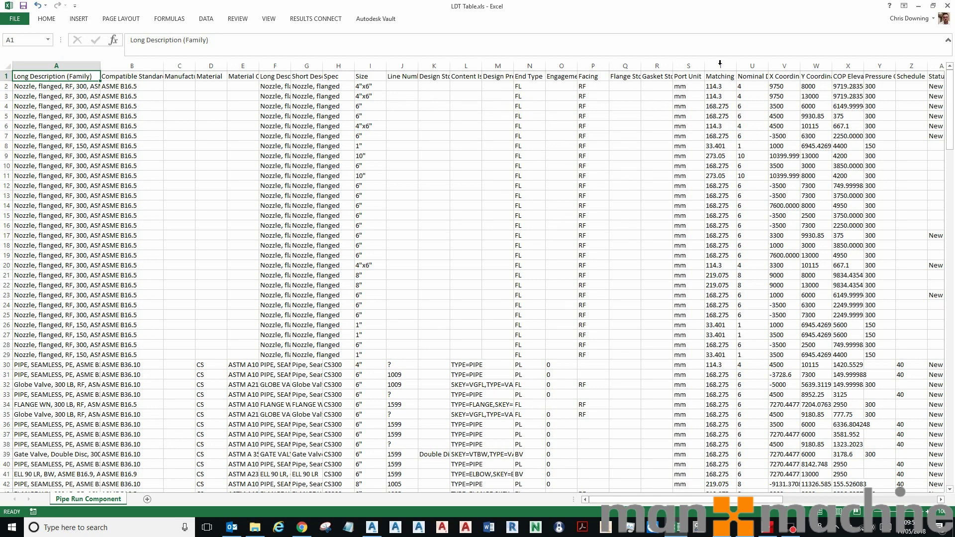
Scroll across the sheet to check the Tag value in cell AI15
{"action": "left_click_drag", "start_coordinate": [695, 499], "coordinate": [742, 495]}
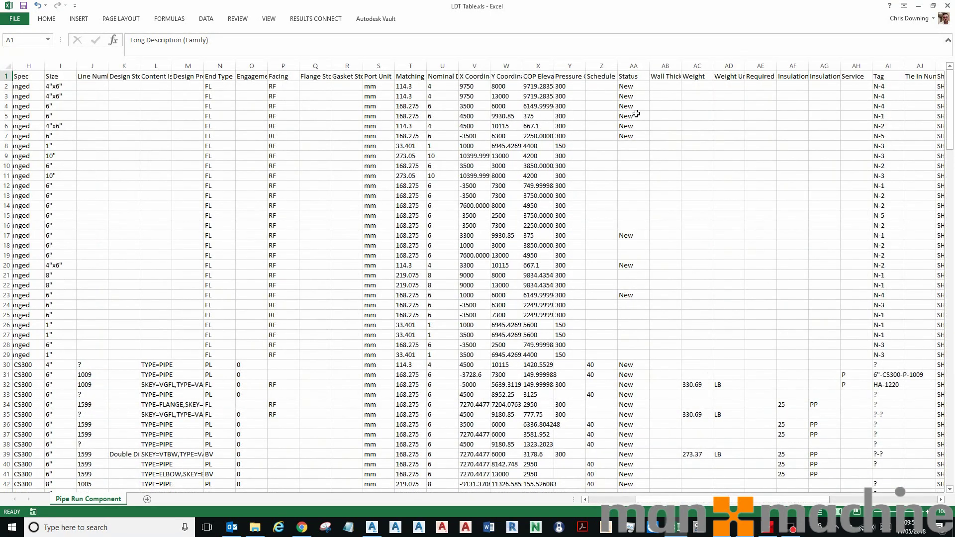
{"action": "left_click_drag", "start_coordinate": [772, 501], "coordinate": [718, 499]}
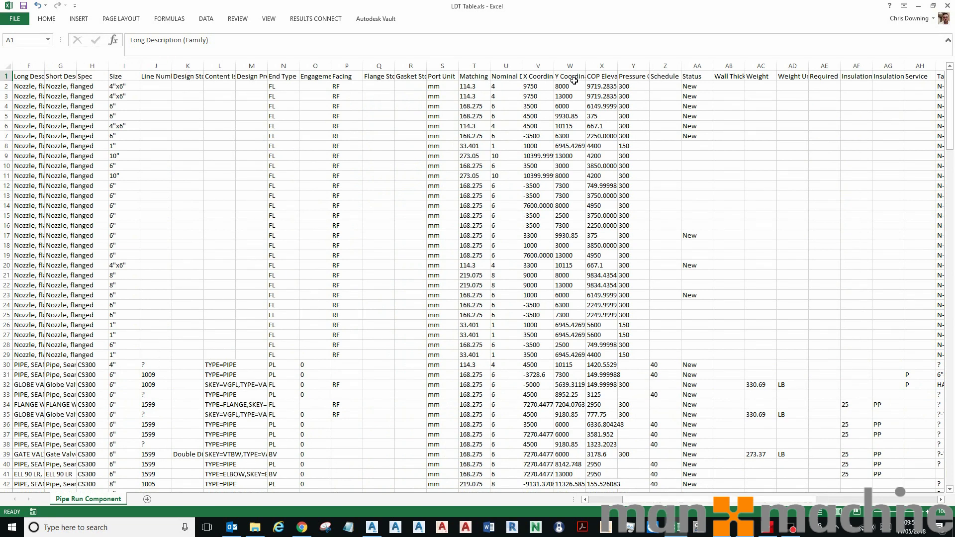
{"action": "left_click_drag", "start_coordinate": [723, 497], "coordinate": [771, 499]}
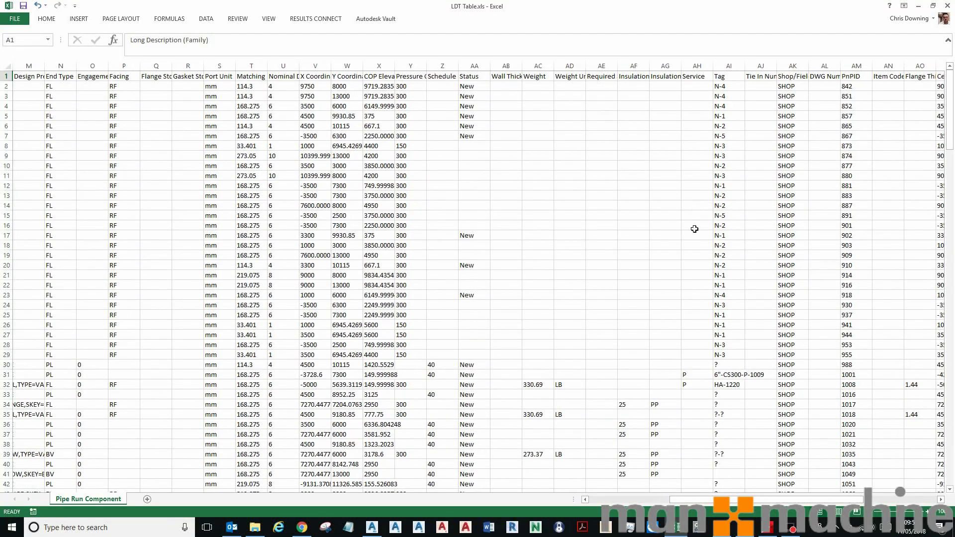
{"action": "left_click", "coordinate": [719, 215]}
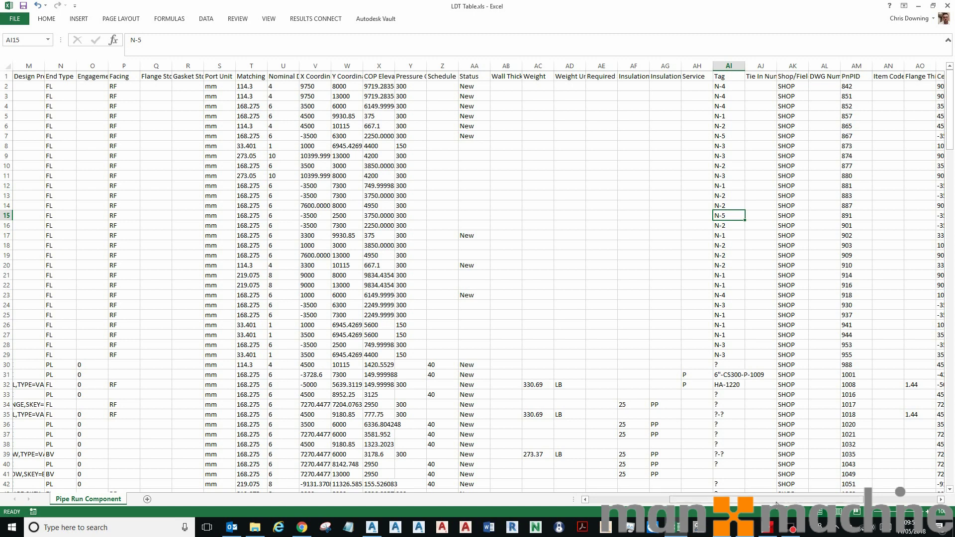
{"action": "left_click_drag", "start_coordinate": [783, 499], "coordinate": [896, 534]}
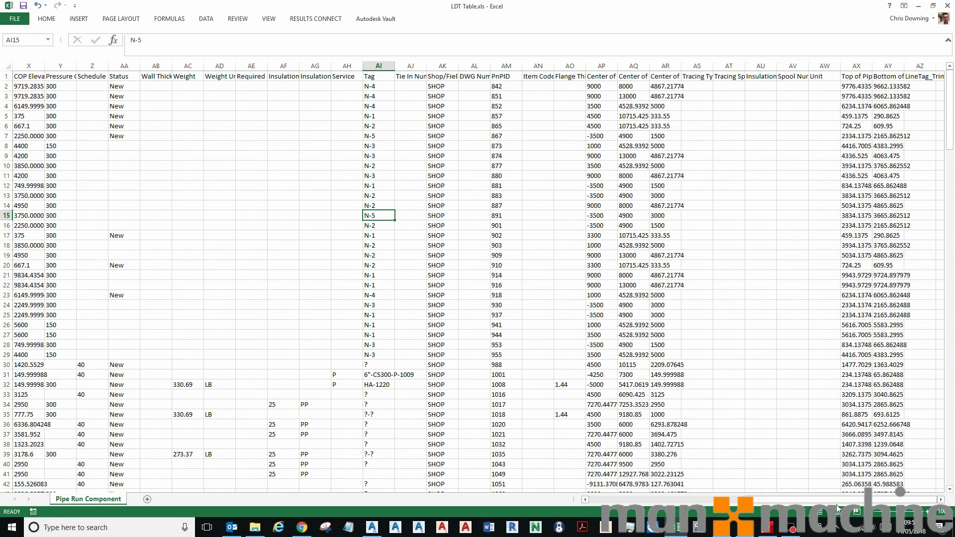
{"action": "left_click_drag", "start_coordinate": [841, 499], "coordinate": [645, 514]}
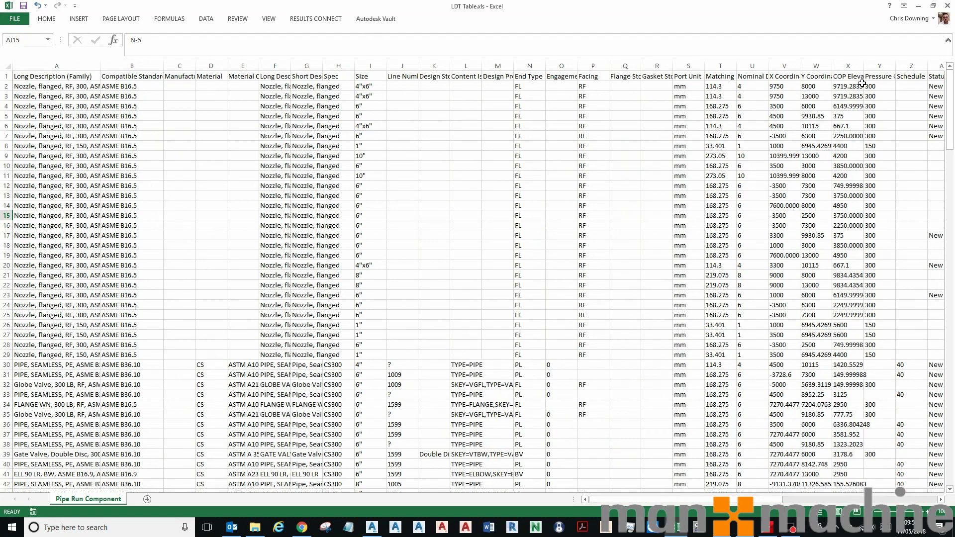
Widen column J for Line Number Tag, then close Excel, saving the workbook
{"action": "left_click_drag", "start_coordinate": [418, 66], "coordinate": [451, 67]}
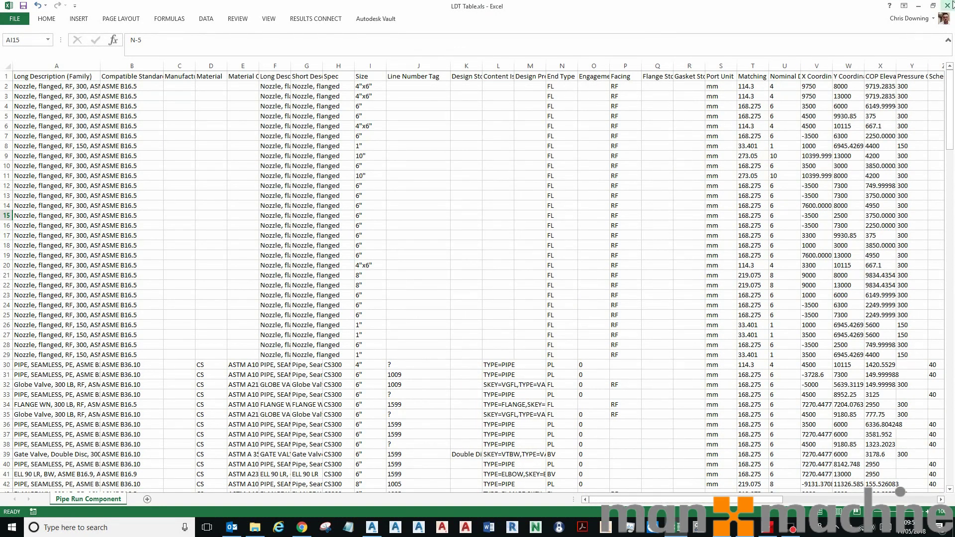
{"action": "left_click", "coordinate": [949, 5]}
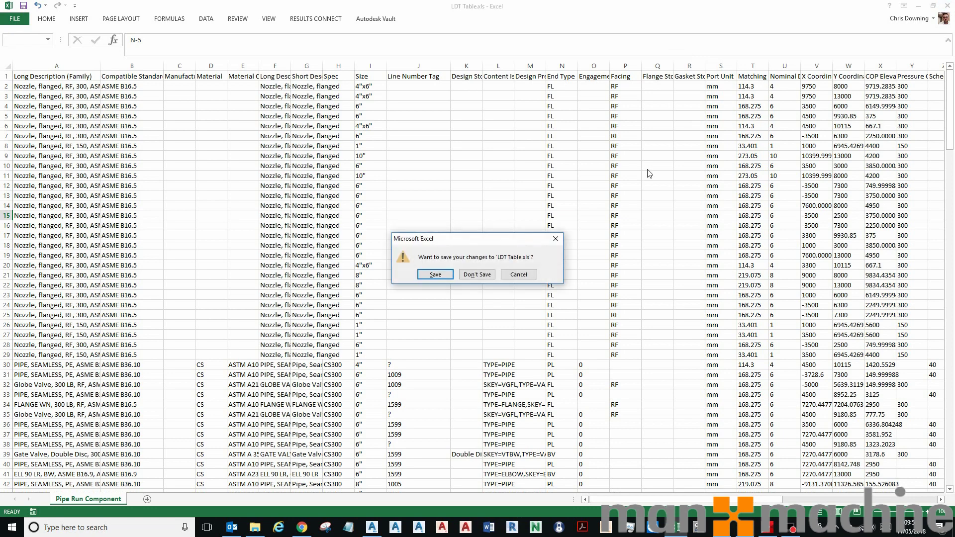
{"action": "left_click", "coordinate": [442, 276]}
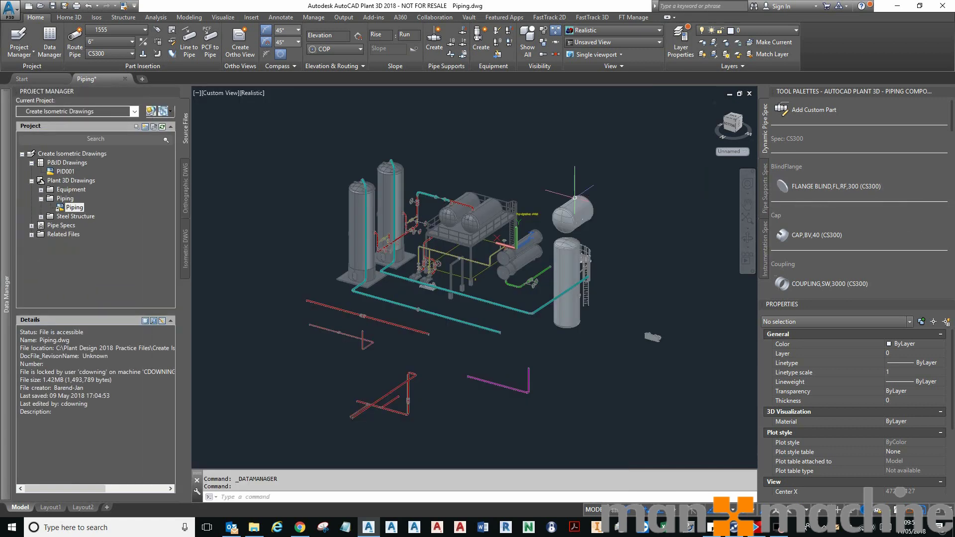
Reopen Project Setup for Create Isometric Drawings and open the Iso.dwt template via Setup Title Block
{"action": "right_click", "coordinate": [102, 155]}
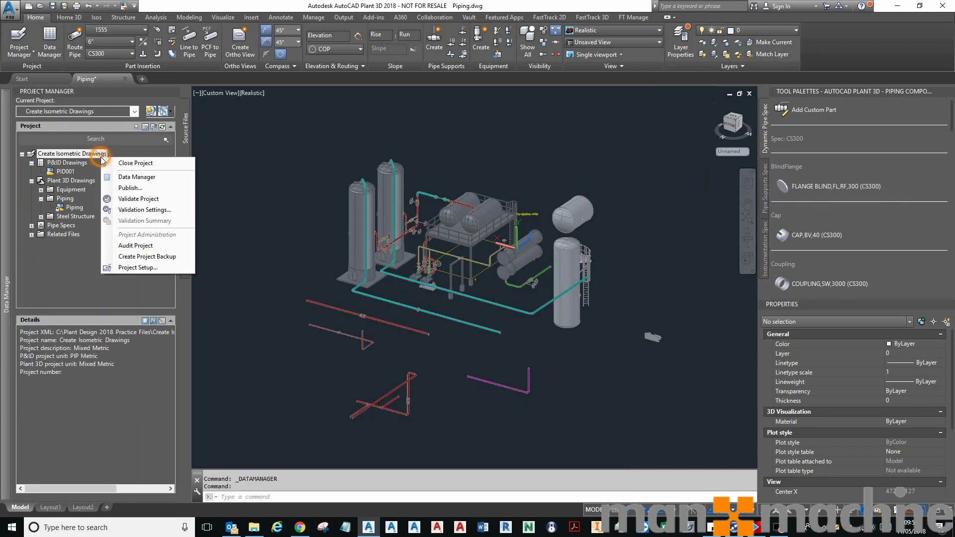
{"action": "left_click", "coordinate": [163, 267]}
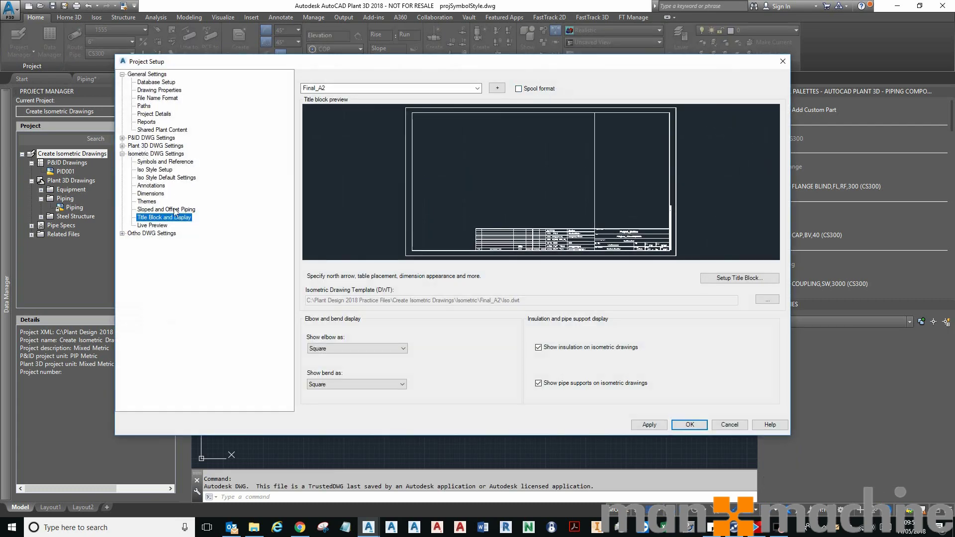
{"action": "left_click", "coordinate": [762, 280]}
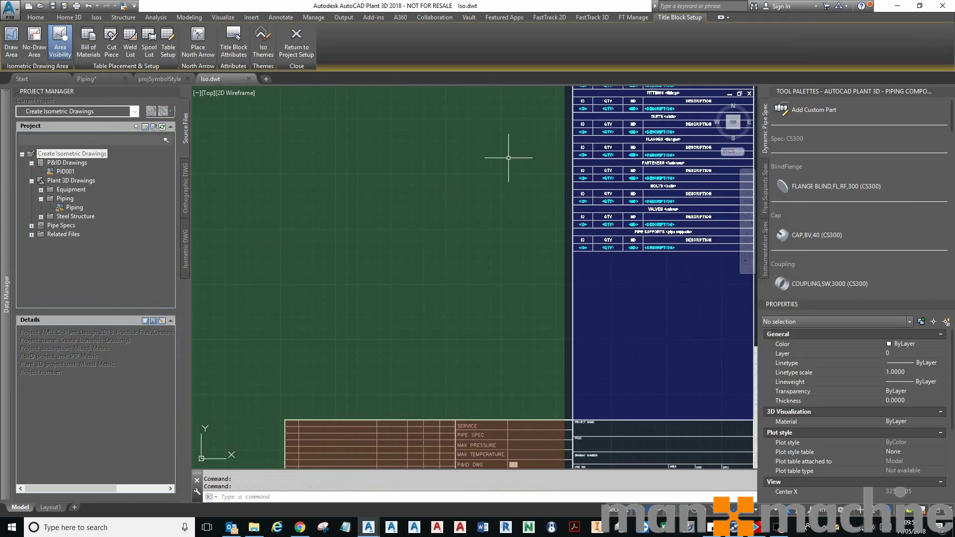
On the LDT Setup tab, load LDT Table.xls from the Final_A2 folder
{"action": "left_click", "coordinate": [240, 42]}
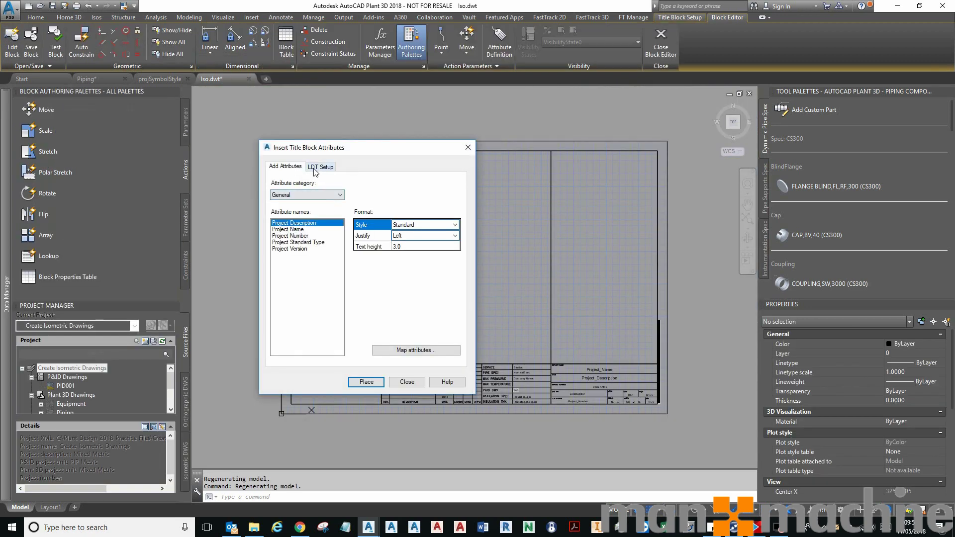
{"action": "left_click", "coordinate": [321, 167]}
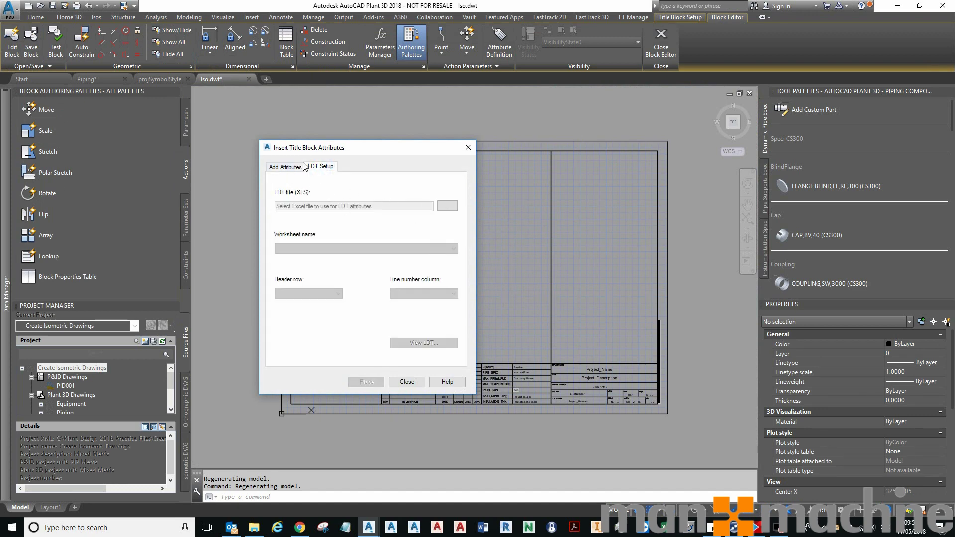
{"action": "left_click", "coordinate": [449, 208]}
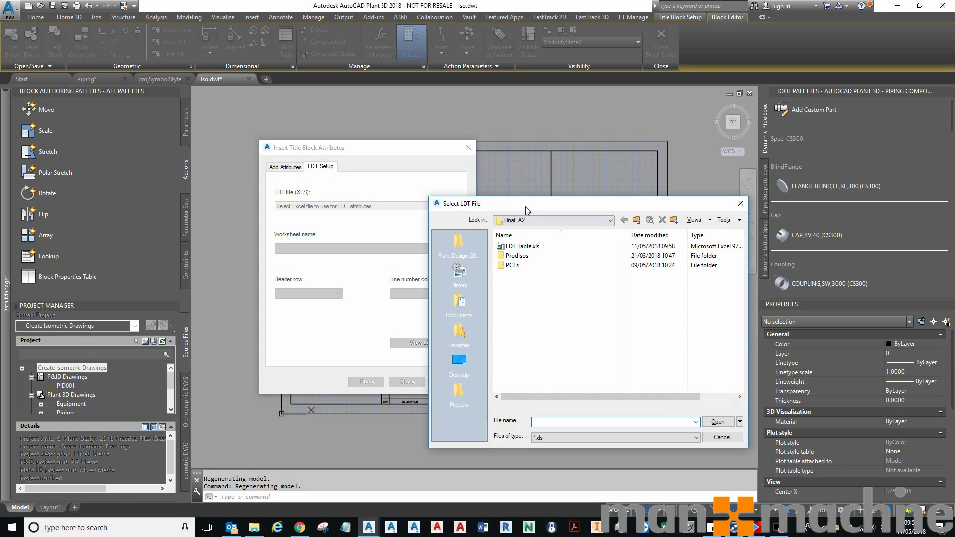
{"action": "left_click", "coordinate": [401, 215]}
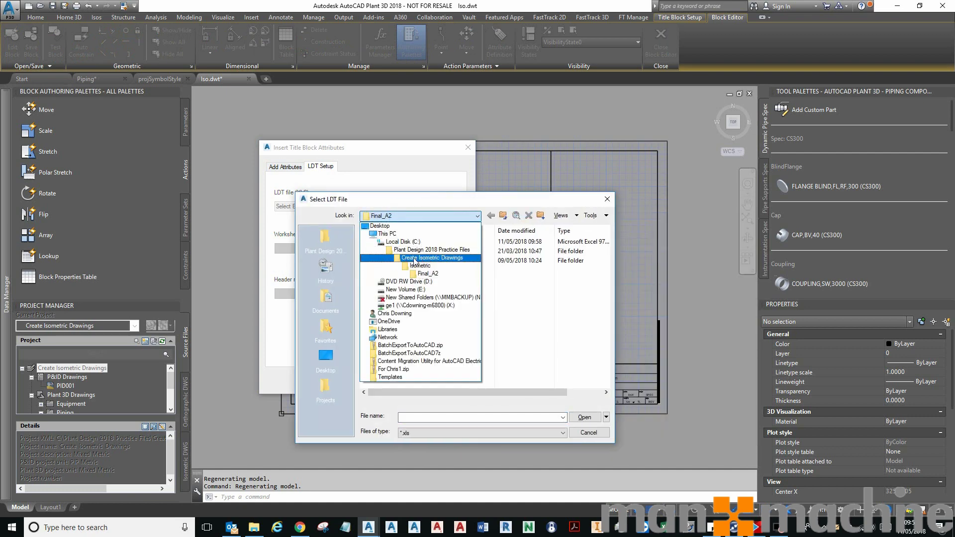
{"action": "left_click", "coordinate": [424, 274]}
{"action": "left_click", "coordinate": [390, 241]}
{"action": "left_click", "coordinate": [590, 417]}
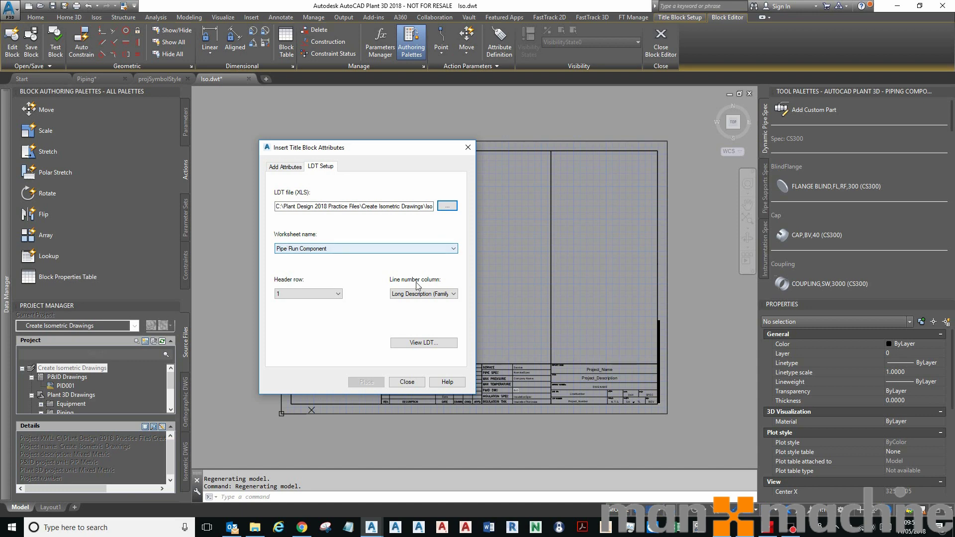
Set Line Number Tag as the line number column and preview the LDT
{"action": "left_click", "coordinate": [450, 294]}
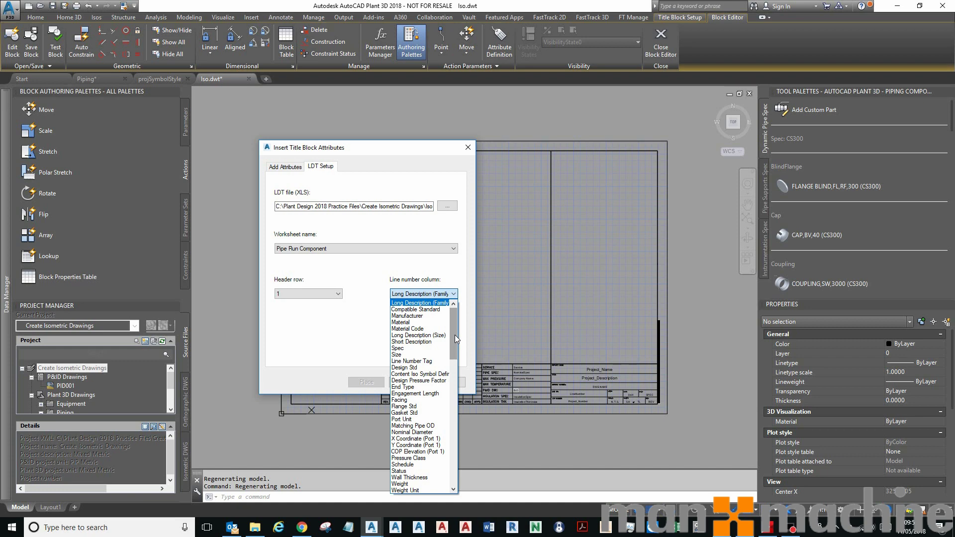
{"action": "mouse_move", "coordinate": [455, 335]}
{"action": "left_mouse_down"}
{"action": "mouse_move", "coordinate": [458, 384]}
{"action": "mouse_move", "coordinate": [452, 343]}
{"action": "left_mouse_up"}
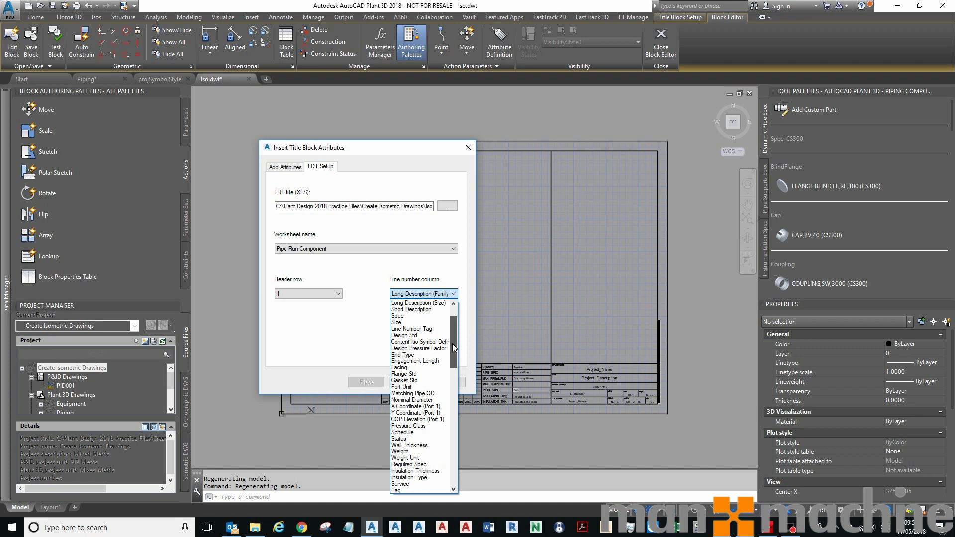
{"action": "left_click", "coordinate": [424, 330]}
{"action": "left_click", "coordinate": [425, 343]}
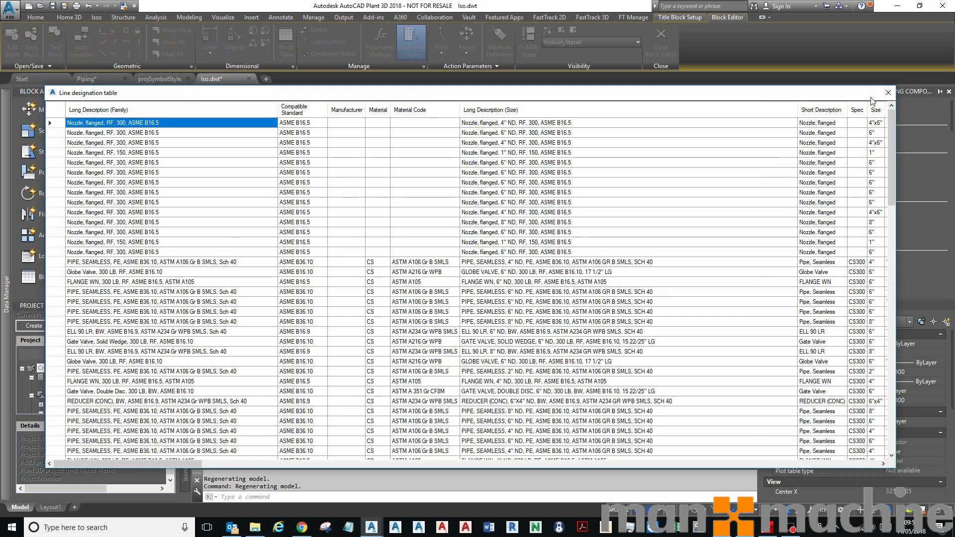
Close the line designation table preview and switch to the Add Attributes tab
{"action": "left_click", "coordinate": [886, 94]}
{"action": "left_click", "coordinate": [281, 166]}
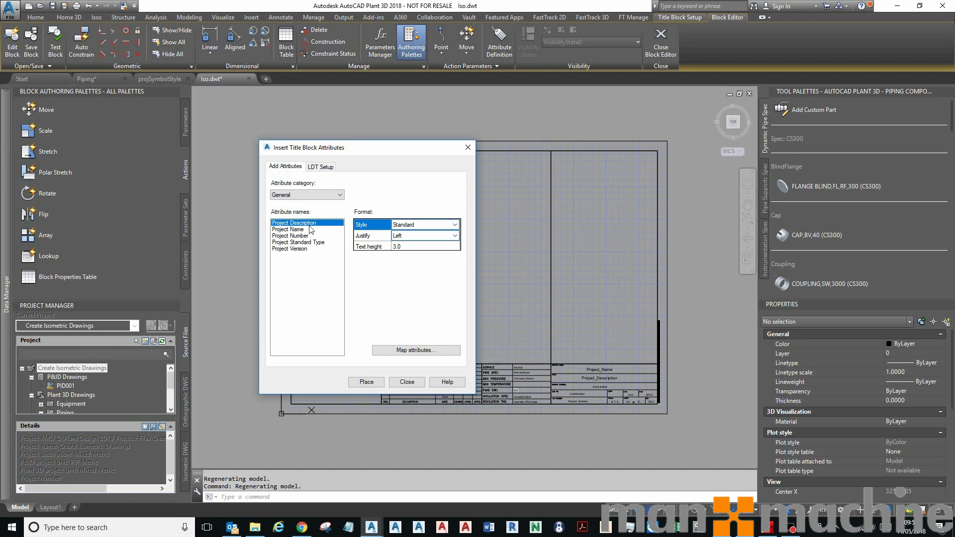
Switch to LDT Attributes and place Long Description (Family) in the title block's lower-left
{"action": "left_click", "coordinate": [305, 195]}
{"action": "left_click", "coordinate": [297, 240]}
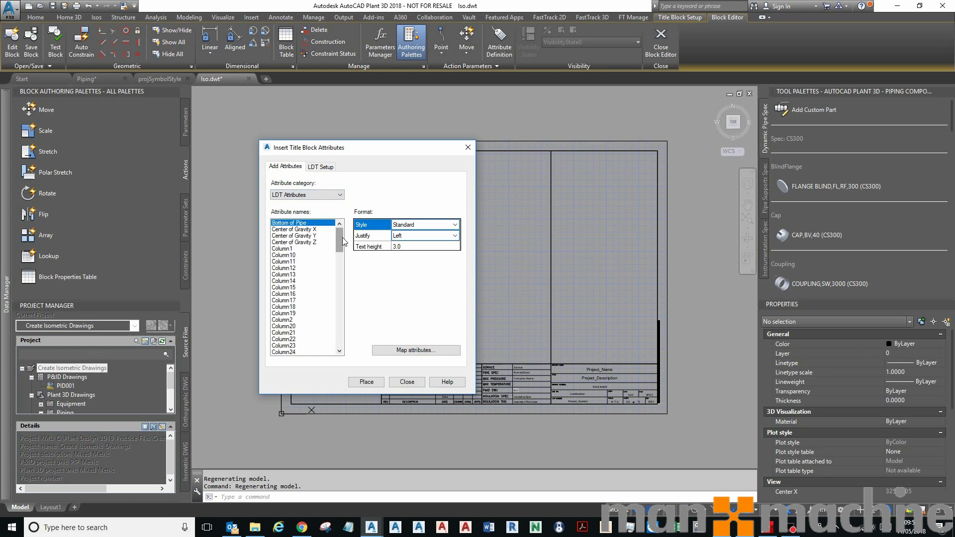
{"action": "left_click_drag", "start_coordinate": [343, 241], "coordinate": [344, 314]}
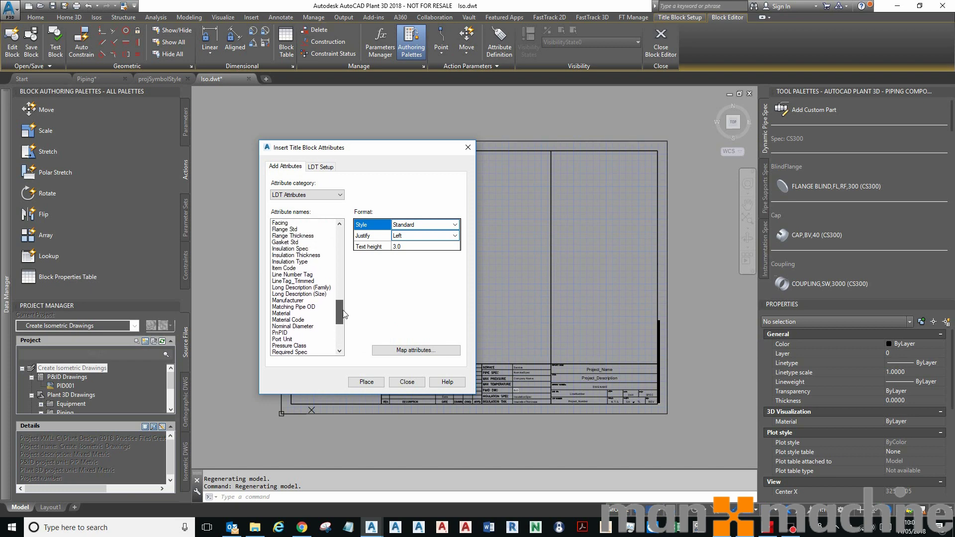
{"action": "left_click", "coordinate": [312, 288]}
{"action": "left_click", "coordinate": [367, 382]}
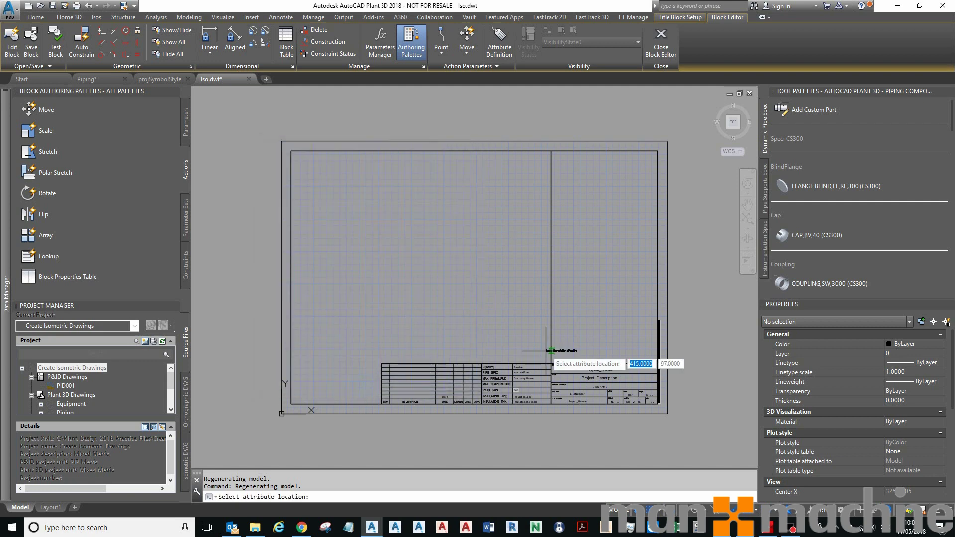
{"action": "left_click", "coordinate": [586, 371]}
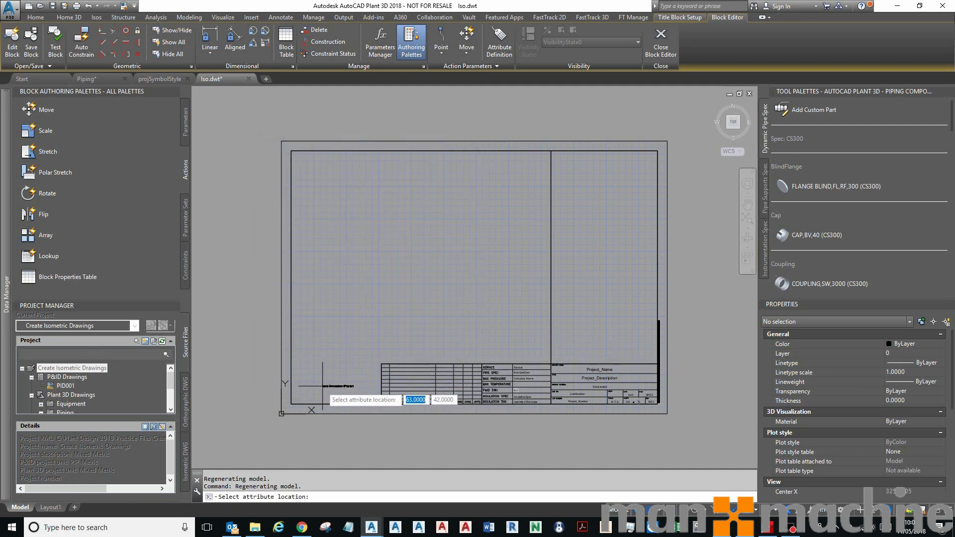
Place Long Description (Size) below the family description
{"action": "left_click", "coordinate": [313, 294]}
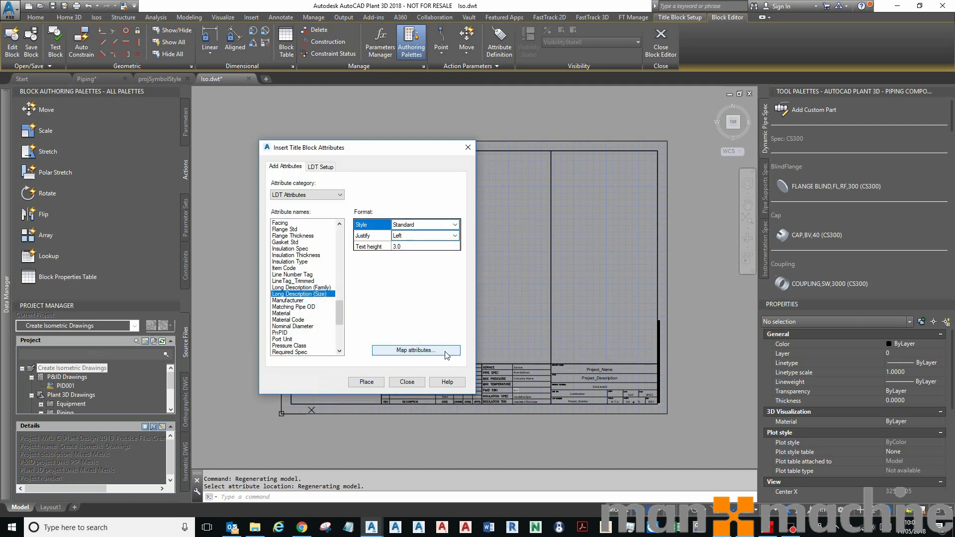
{"action": "left_click", "coordinate": [366, 382]}
{"action": "scroll", "coordinate": [318, 388], "scroll_direction": "up", "scroll_amount": 4}
{"action": "left_click", "coordinate": [317, 392]}
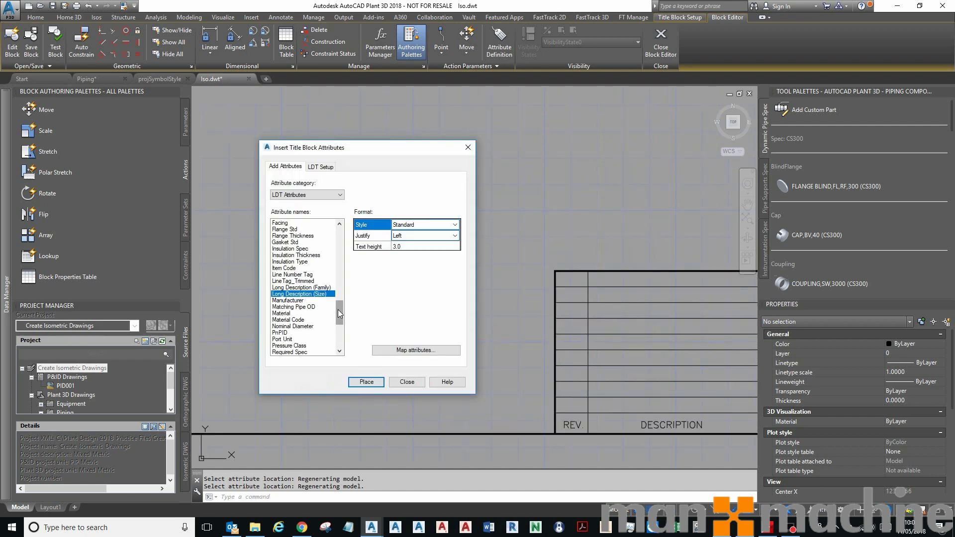
Abandon the Service attribute, place Manufacturer below the long descriptions, and close the dialog
{"action": "left_click_drag", "start_coordinate": [338, 309], "coordinate": [338, 315]}
{"action": "left_click", "coordinate": [281, 333]}
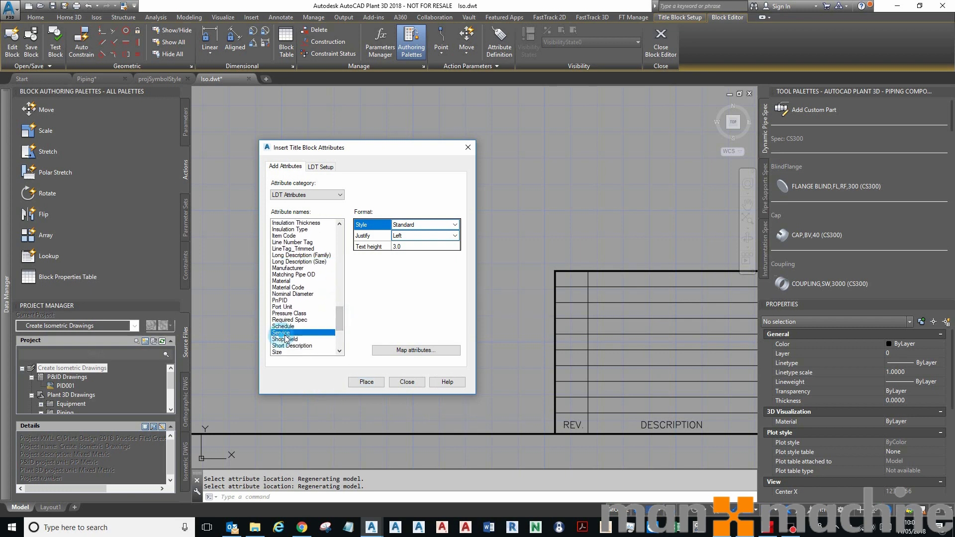
{"action": "left_click", "coordinate": [368, 384]}
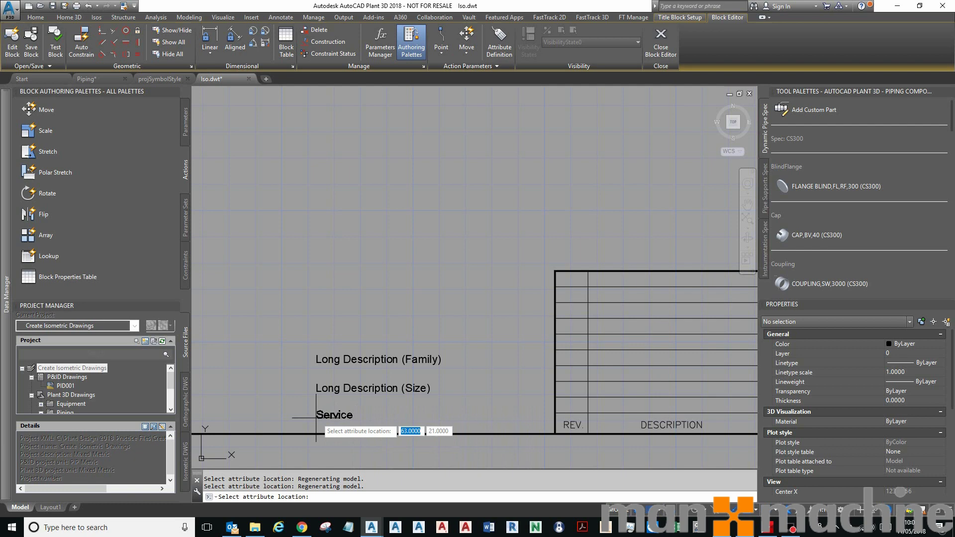
{"action": "key", "text": "Escape"}
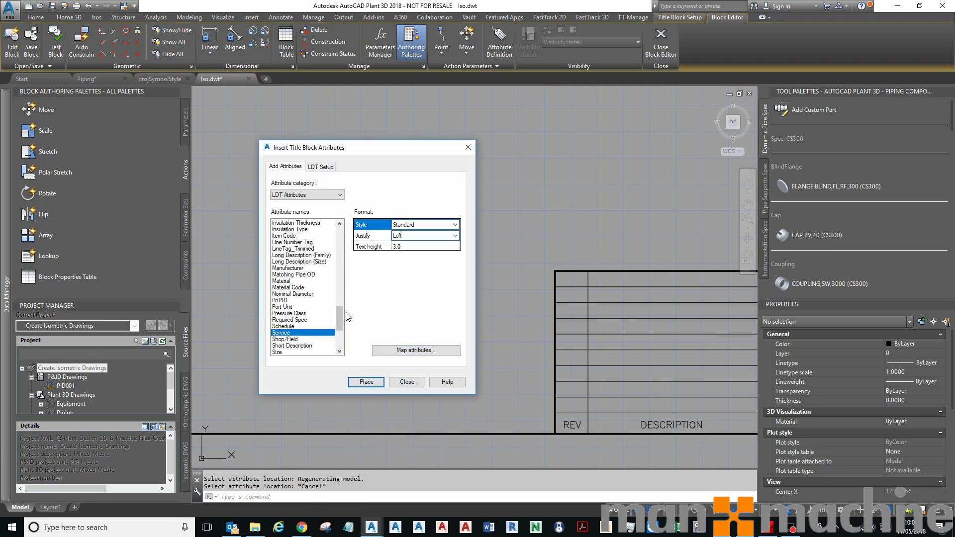
{"action": "left_click", "coordinate": [289, 268]}
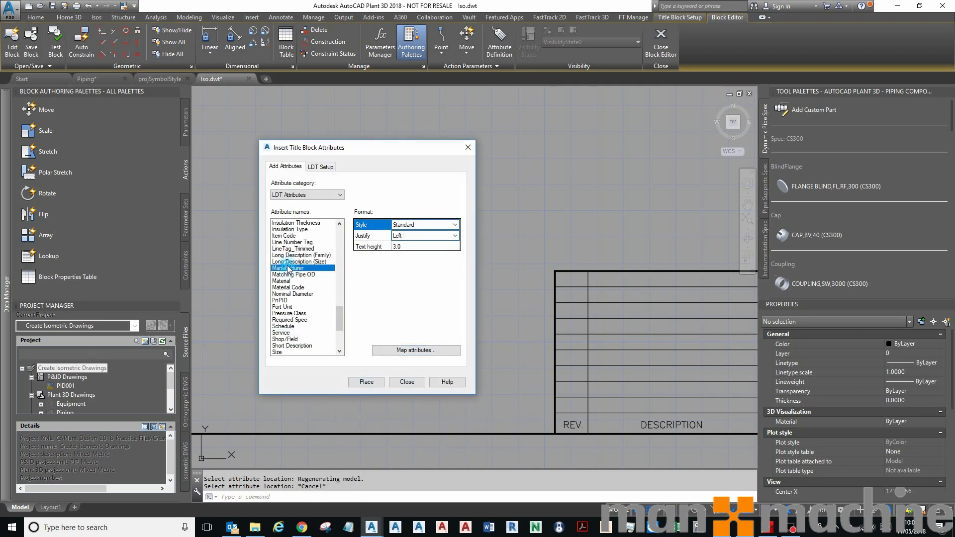
{"action": "left_click", "coordinate": [366, 382]}
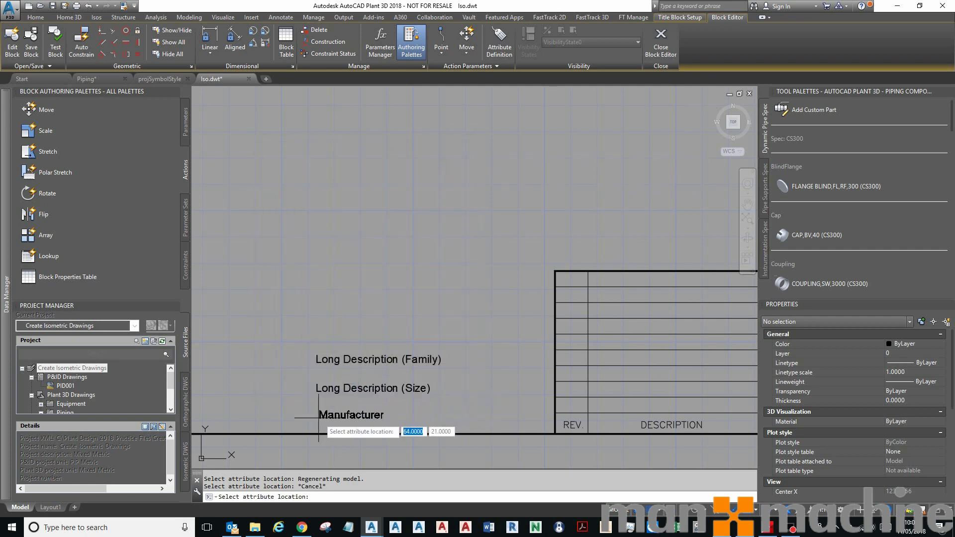
{"action": "left_click", "coordinate": [318, 420]}
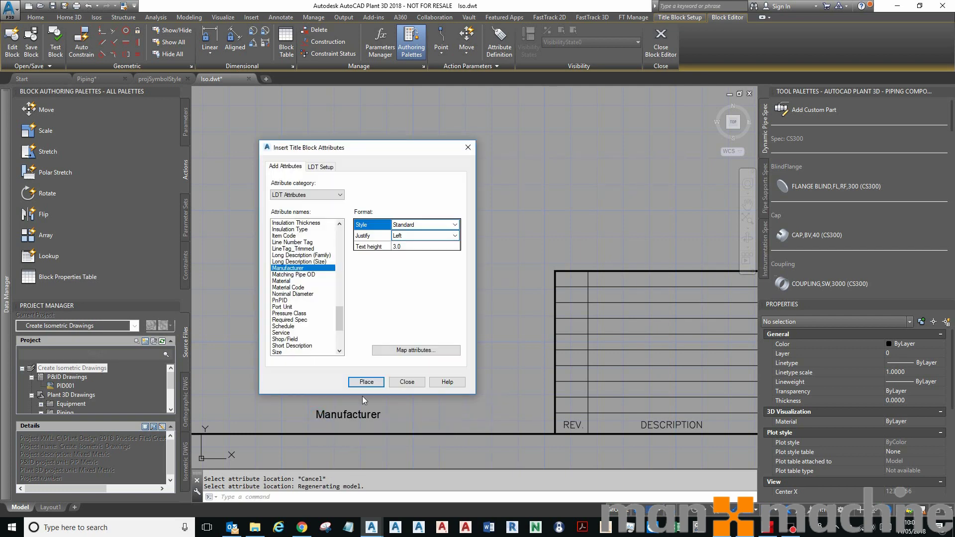
{"action": "left_click", "coordinate": [406, 382]}
{"action": "scroll", "coordinate": [373, 314], "scroll_direction": "down", "scroll_amount": 6}
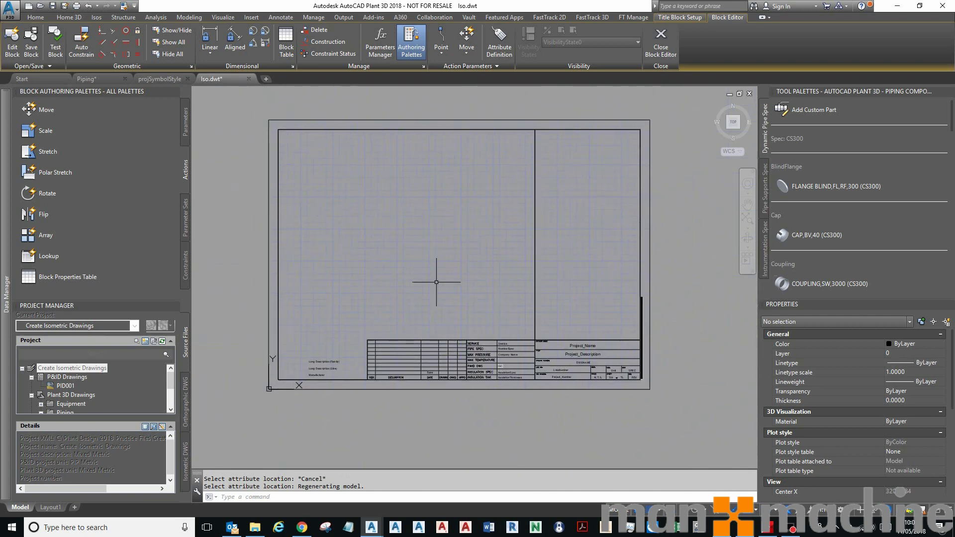
Save the Block Editor changes, ATTSYNC the Title Block, and save Iso.dwt back in Project Setup
{"action": "left_click", "coordinate": [661, 35]}
{"action": "left_click", "coordinate": [505, 237]}
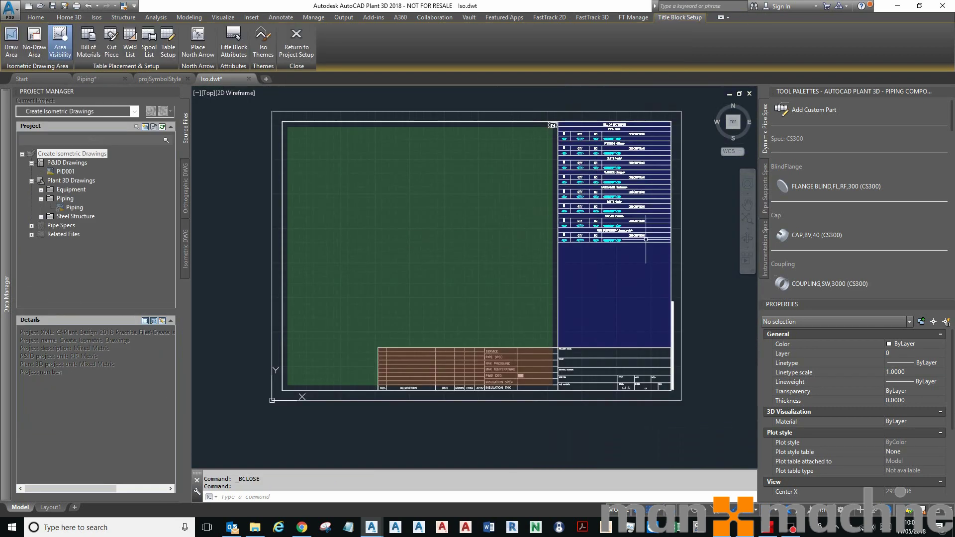
{"action": "type", "text": "ATT"}
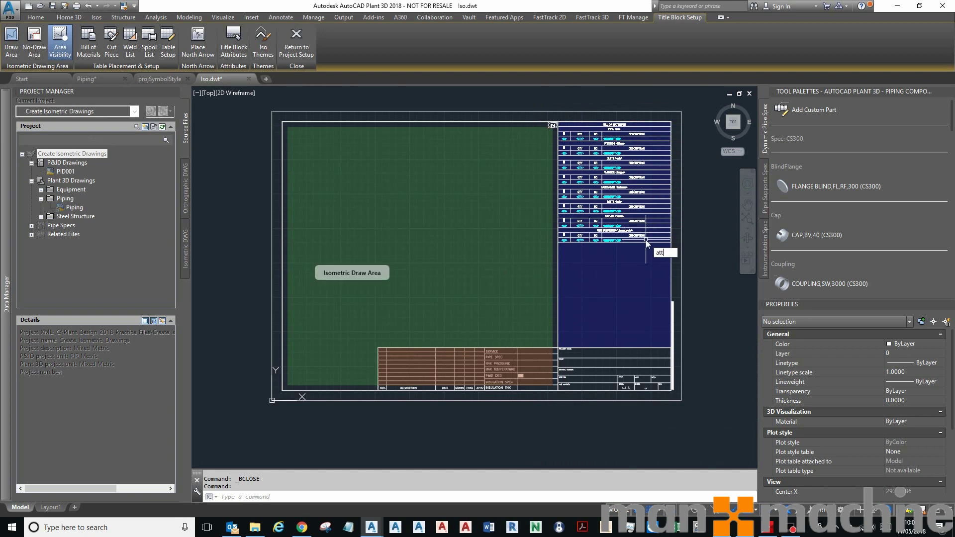
{"action": "key", "text": "Down"}
{"action": "key", "text": "Return"}
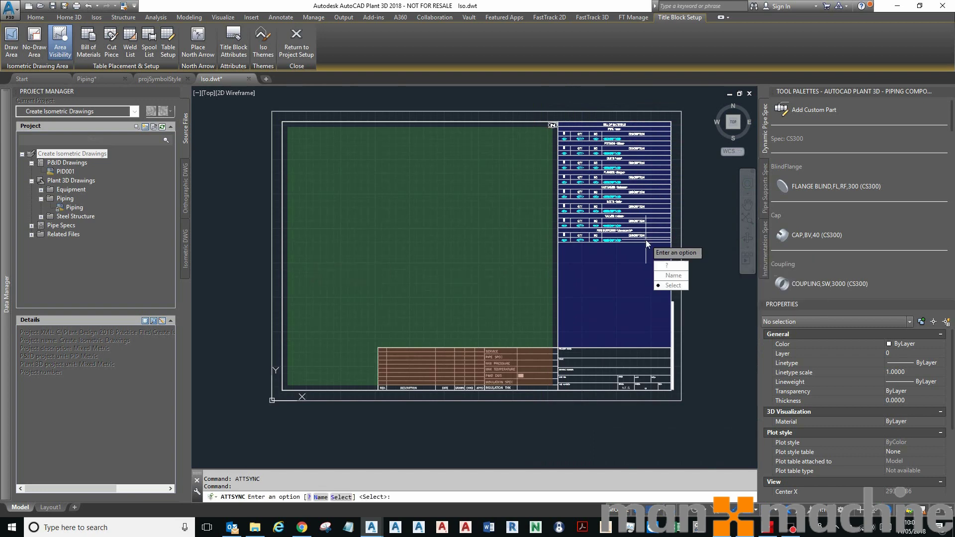
{"action": "left_click", "coordinate": [679, 285]}
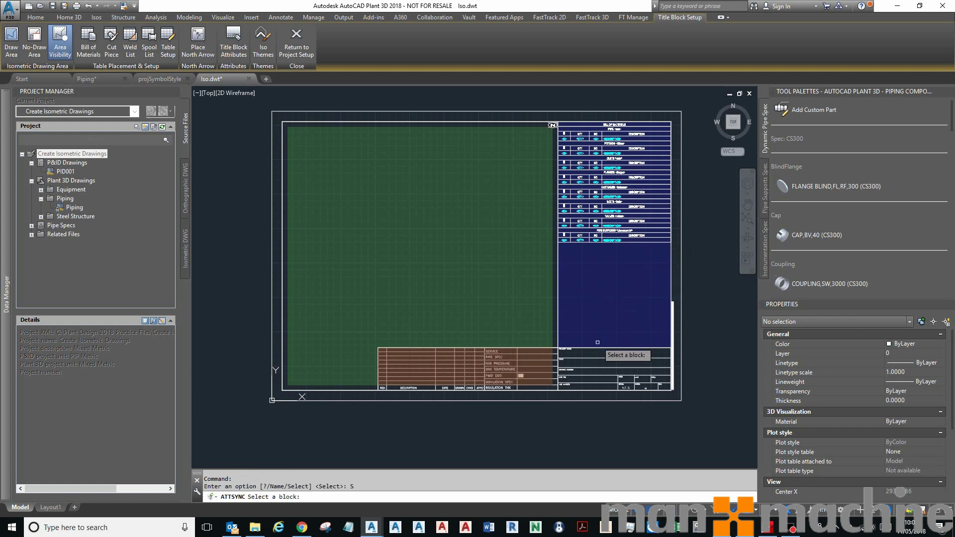
{"action": "left_click", "coordinate": [604, 361]}
{"action": "left_click", "coordinate": [625, 384]}
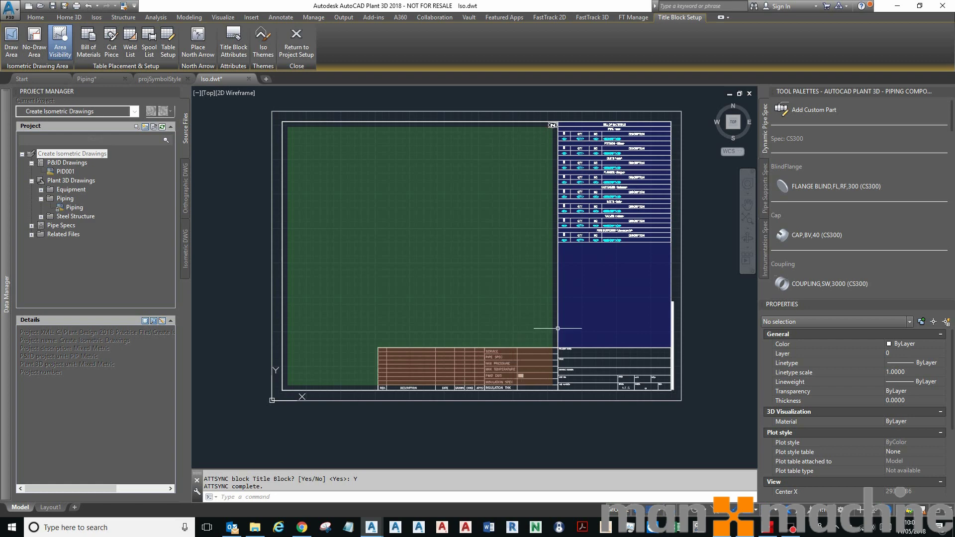
{"action": "left_click", "coordinate": [296, 42]}
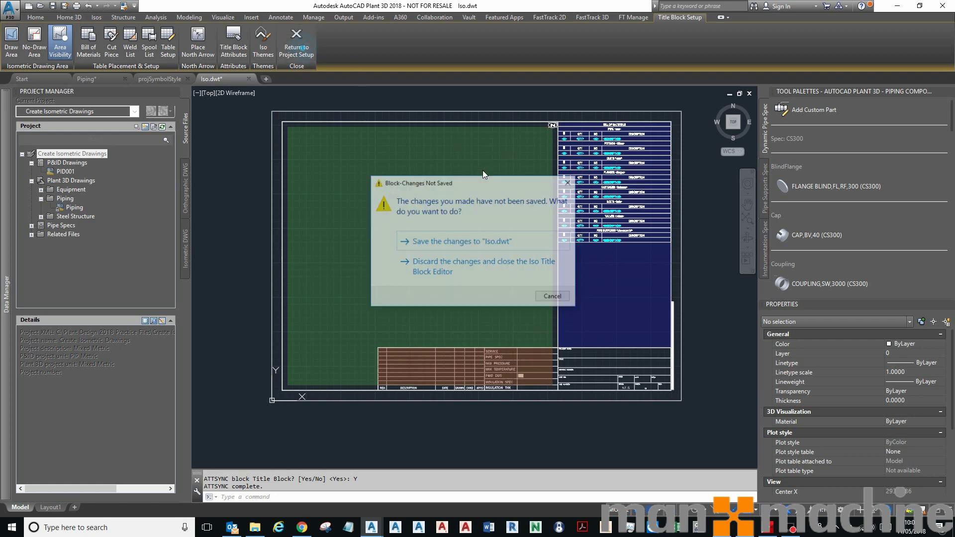
{"action": "left_click", "coordinate": [462, 241]}
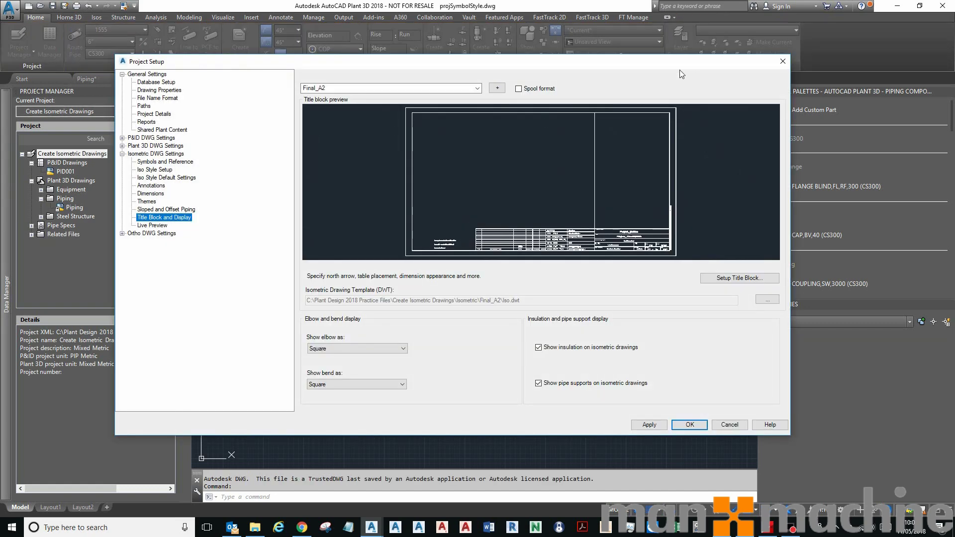
Accept the project setup and window-select the five magenta line 1555 pipe parts
{"action": "left_click", "coordinate": [694, 429]}
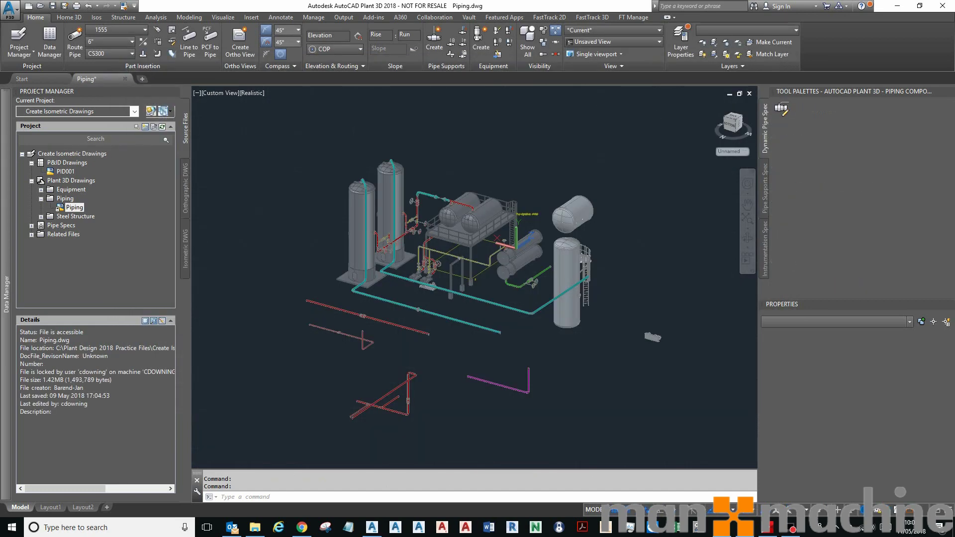
{"action": "scroll", "coordinate": [523, 358], "scroll_direction": "up", "scroll_amount": 5}
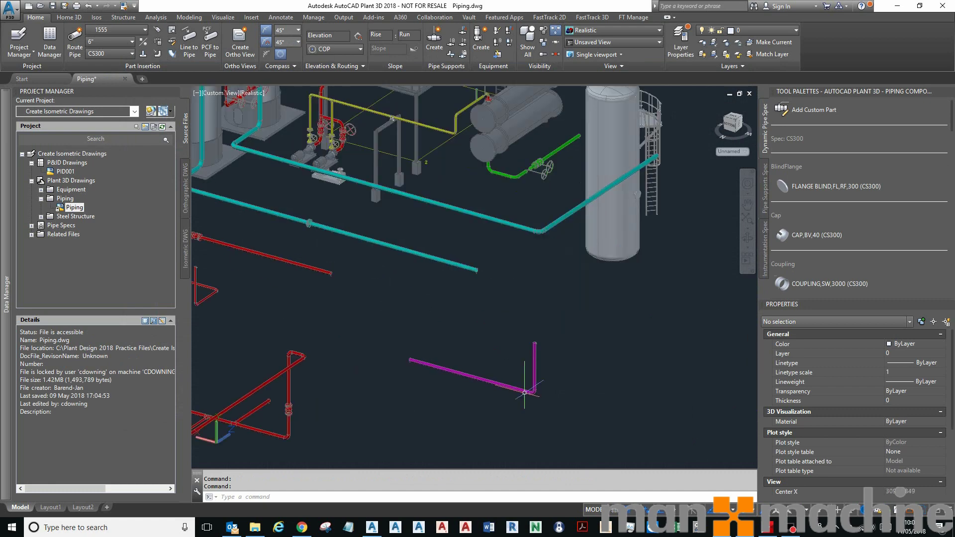
{"action": "left_click", "coordinate": [310, 262]}
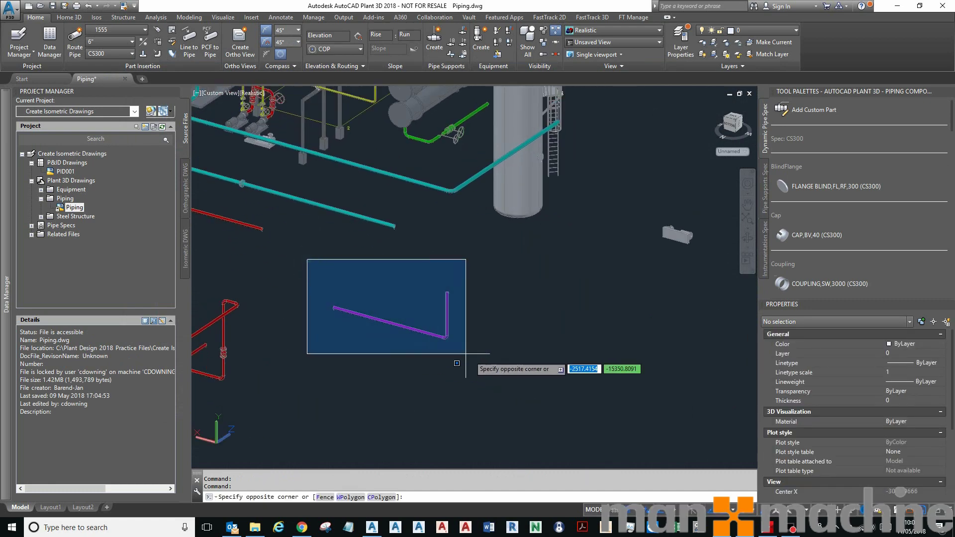
{"action": "left_click", "coordinate": [486, 364]}
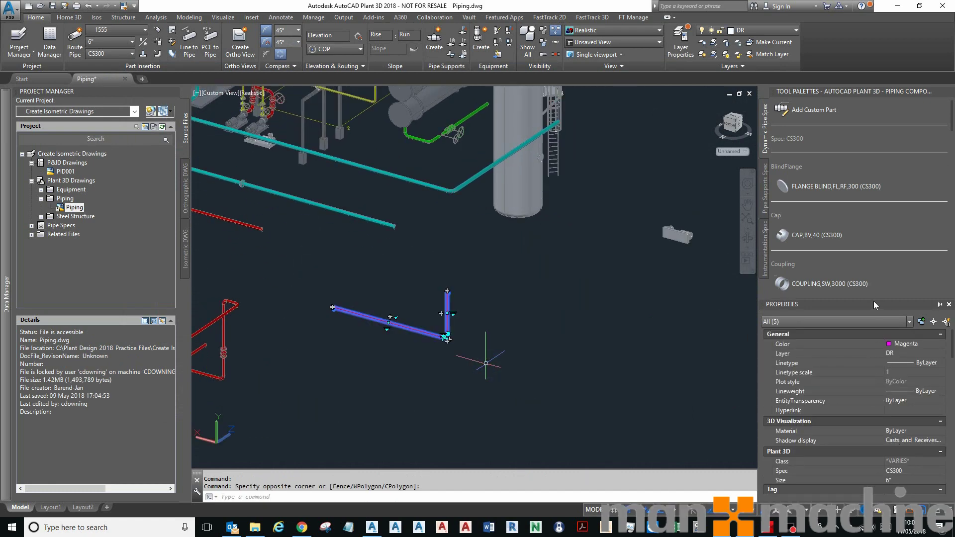
Set the pipes' Manufacturer to 'Man and Machine' in Properties and save Piping.dwg
{"action": "left_click_drag", "start_coordinate": [886, 170], "coordinate": [886, 164]}
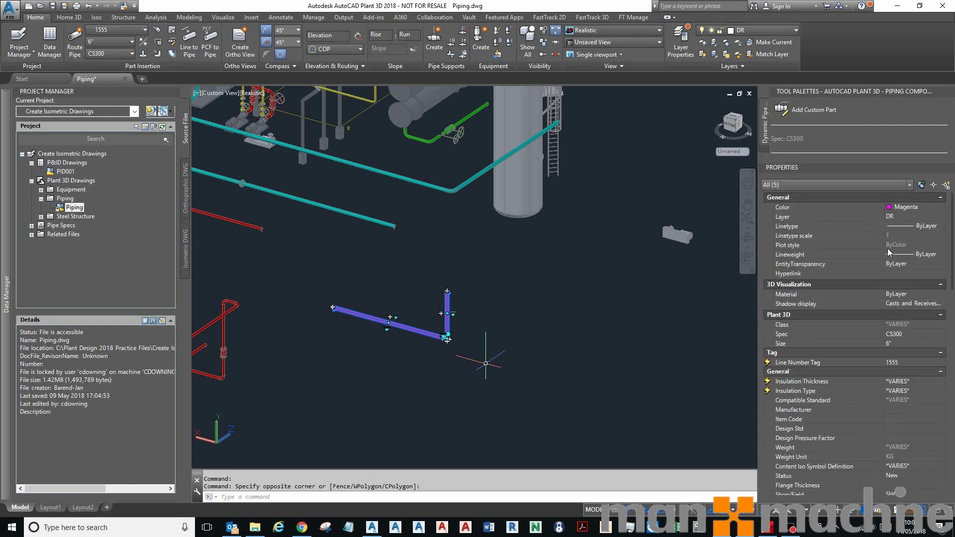
{"action": "scroll", "coordinate": [917, 304], "scroll_direction": "down", "scroll_amount": 4}
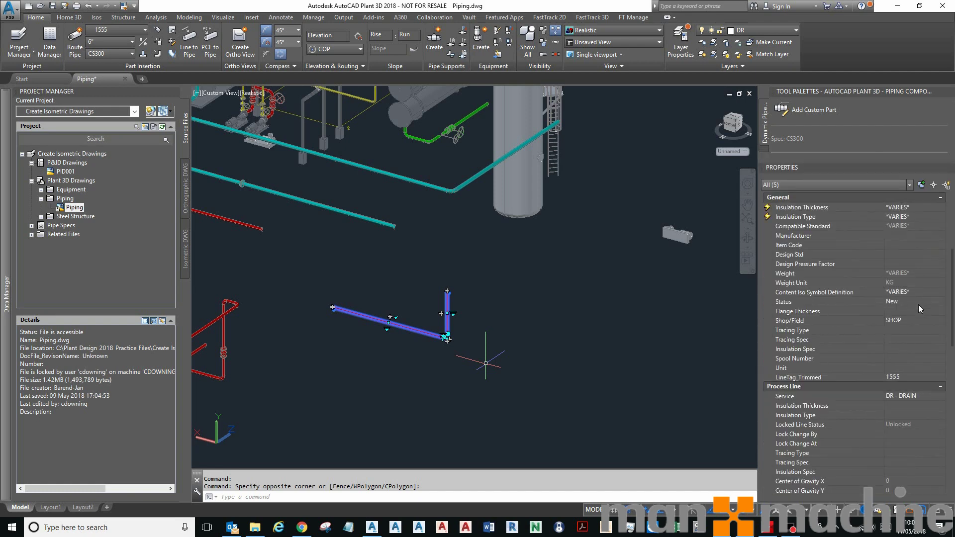
{"action": "scroll", "coordinate": [917, 309], "scroll_direction": "down", "scroll_amount": 4}
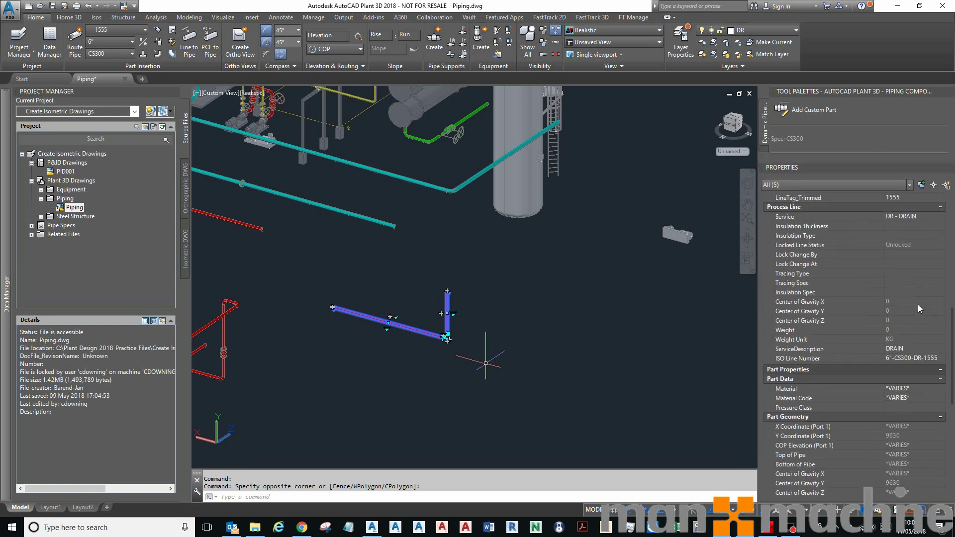
{"action": "scroll", "coordinate": [917, 304], "scroll_direction": "up", "scroll_amount": 5}
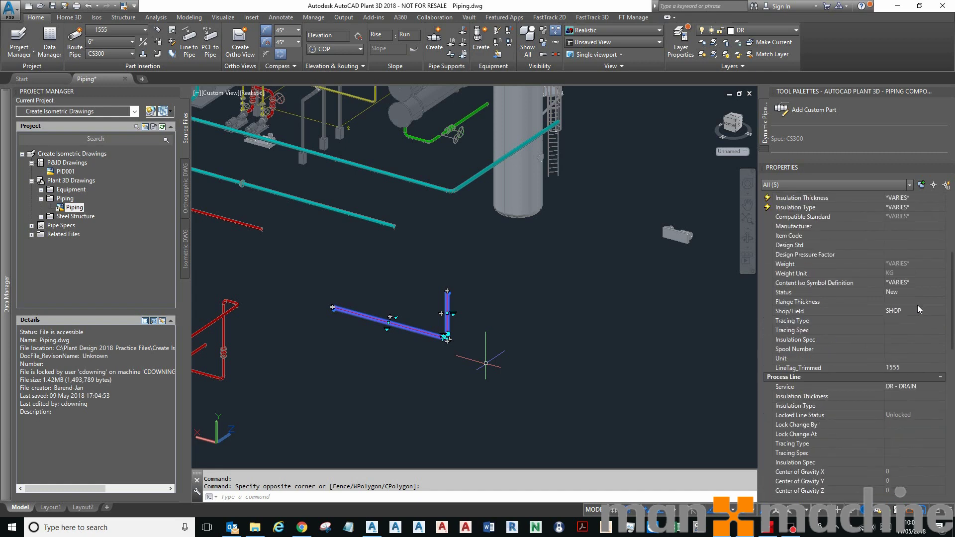
{"action": "scroll", "coordinate": [918, 308], "scroll_direction": "down", "scroll_amount": 10}
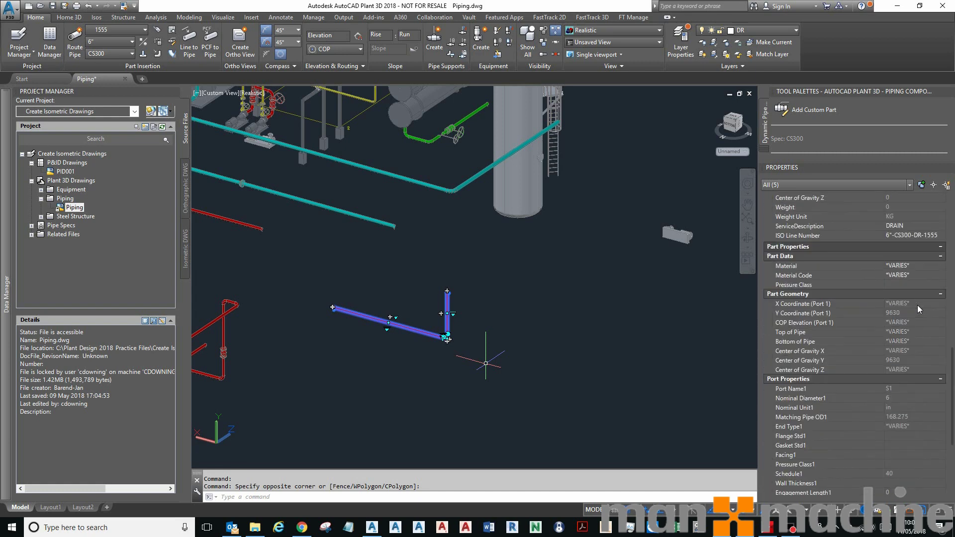
{"action": "scroll", "coordinate": [917, 305], "scroll_direction": "down", "scroll_amount": 4}
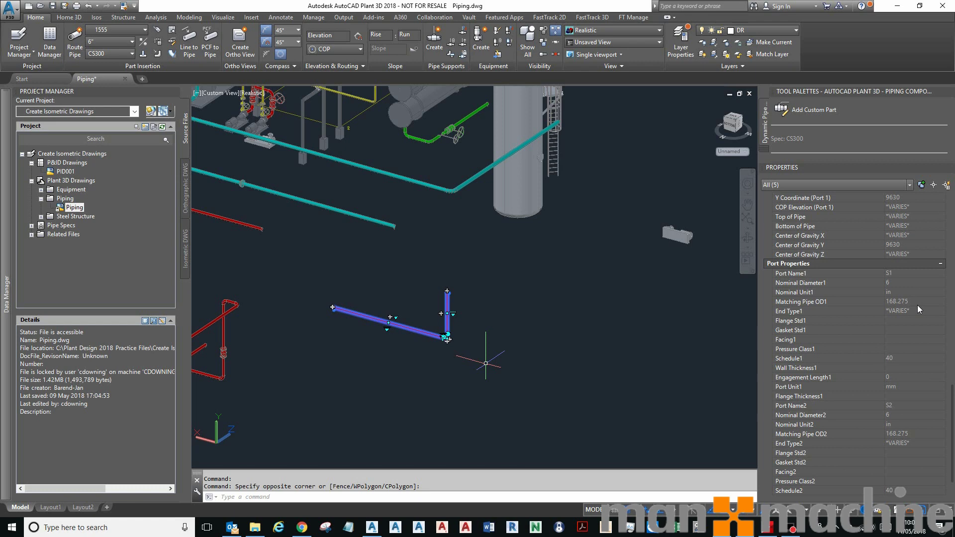
{"action": "scroll", "coordinate": [917, 305], "scroll_direction": "down", "scroll_amount": 2}
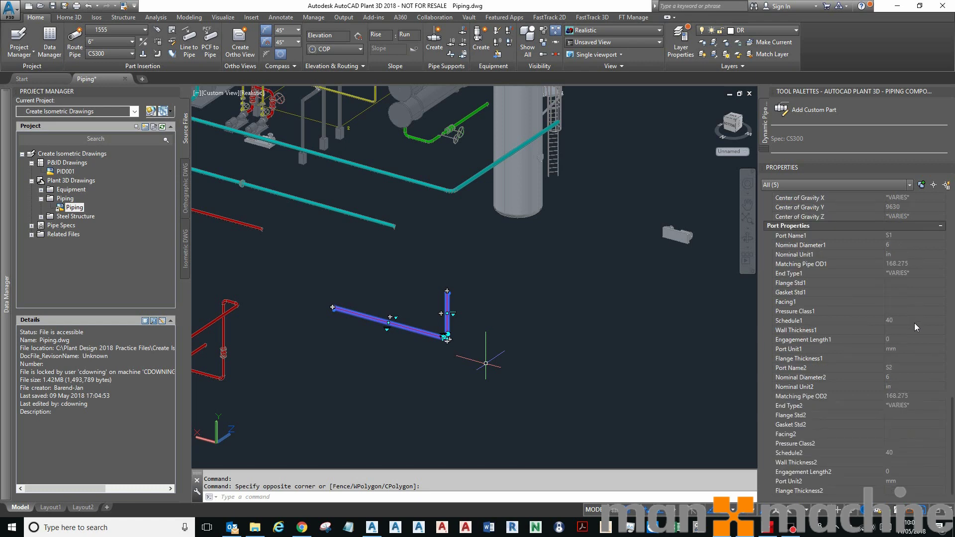
{"action": "scroll", "coordinate": [914, 324], "scroll_direction": "up", "scroll_amount": 4}
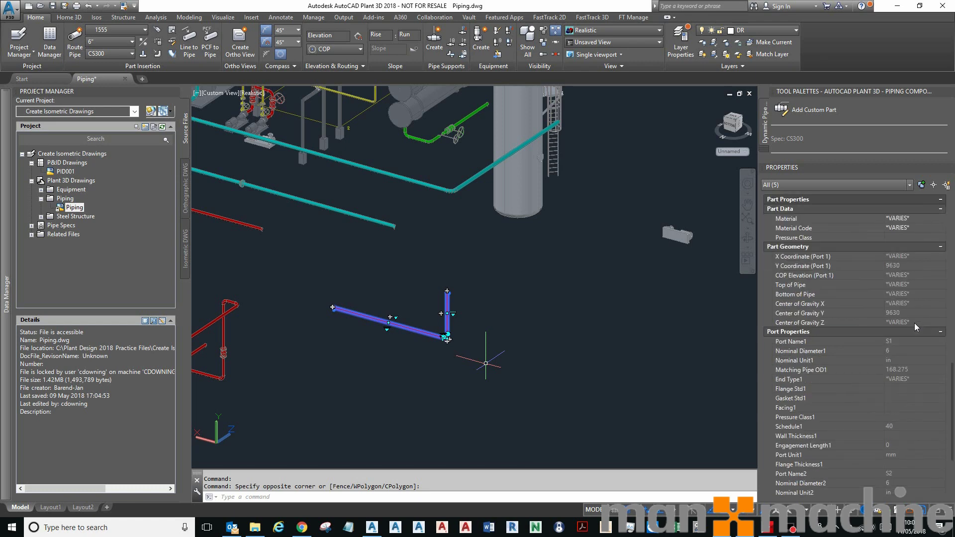
{"action": "scroll", "coordinate": [914, 324], "scroll_direction": "up", "scroll_amount": 2}
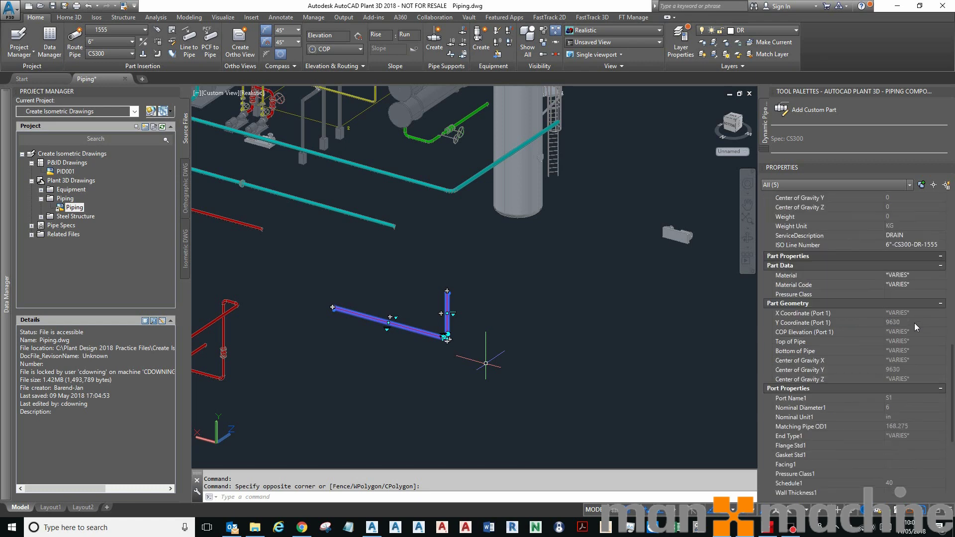
{"action": "left_click", "coordinate": [940, 256]}
{"action": "scroll", "coordinate": [920, 288], "scroll_direction": "down", "scroll_amount": 1}
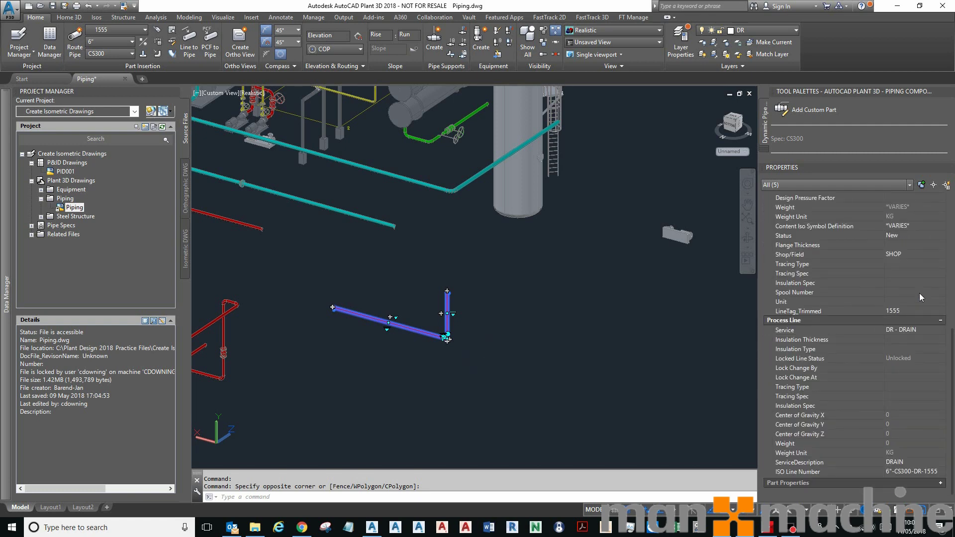
{"action": "scroll", "coordinate": [919, 294], "scroll_direction": "up", "scroll_amount": 6}
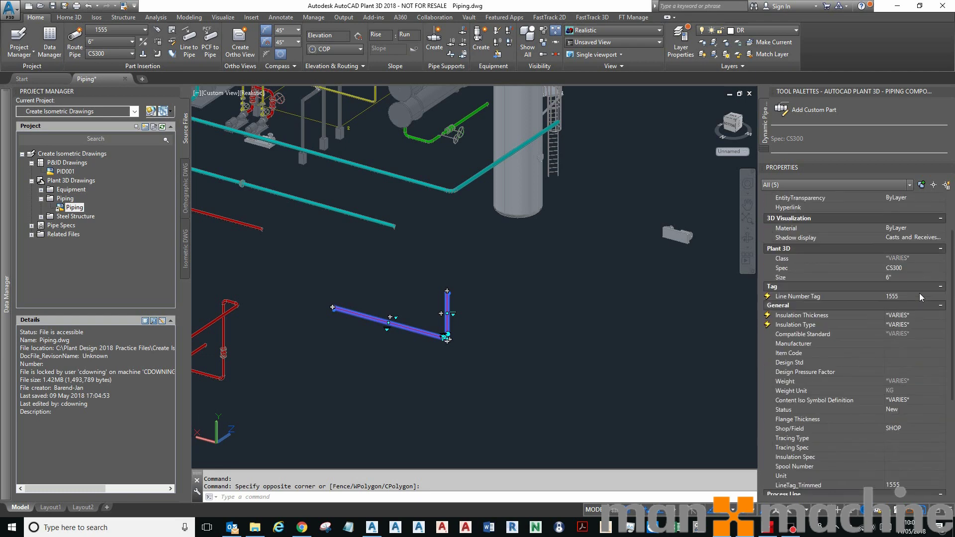
{"action": "left_click", "coordinate": [908, 344]}
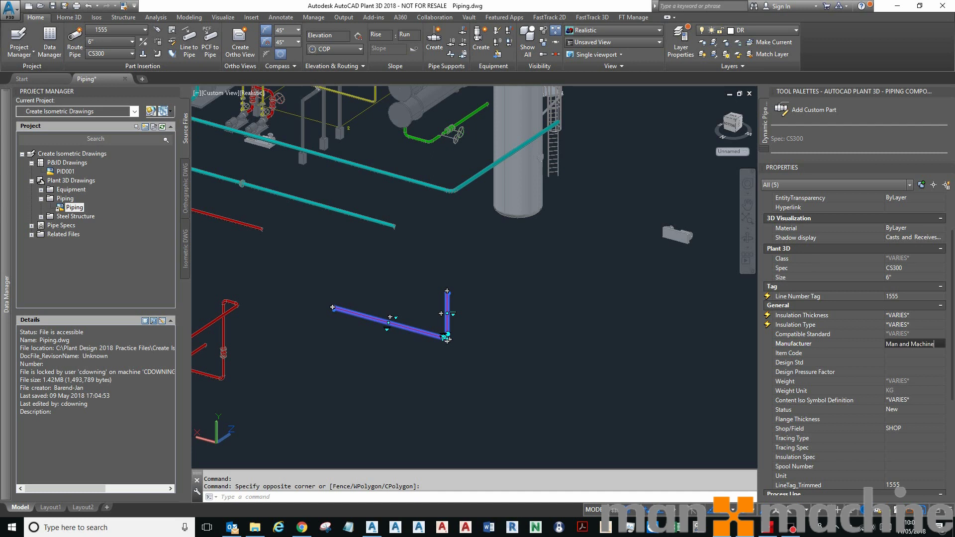
{"action": "left_click", "coordinate": [936, 354]}
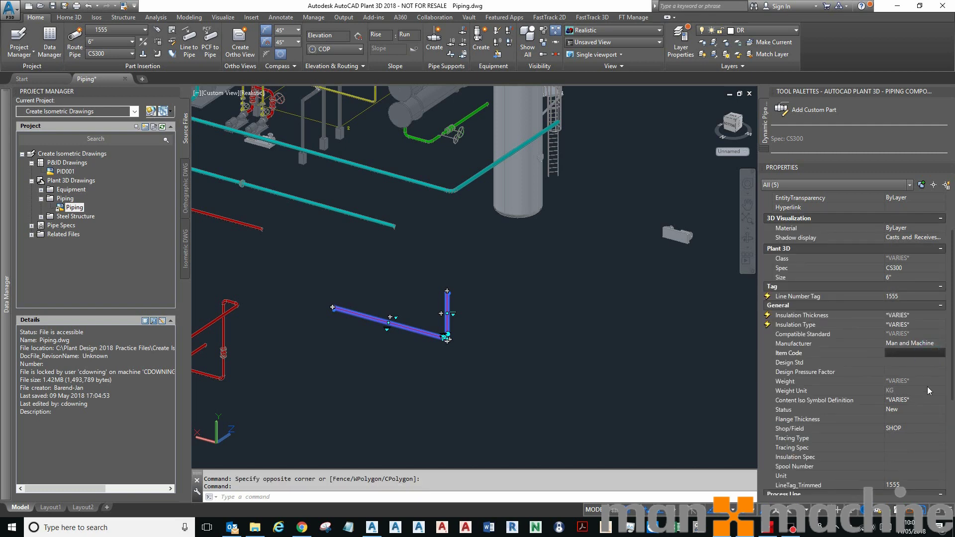
{"action": "left_click", "coordinate": [52, 6]}
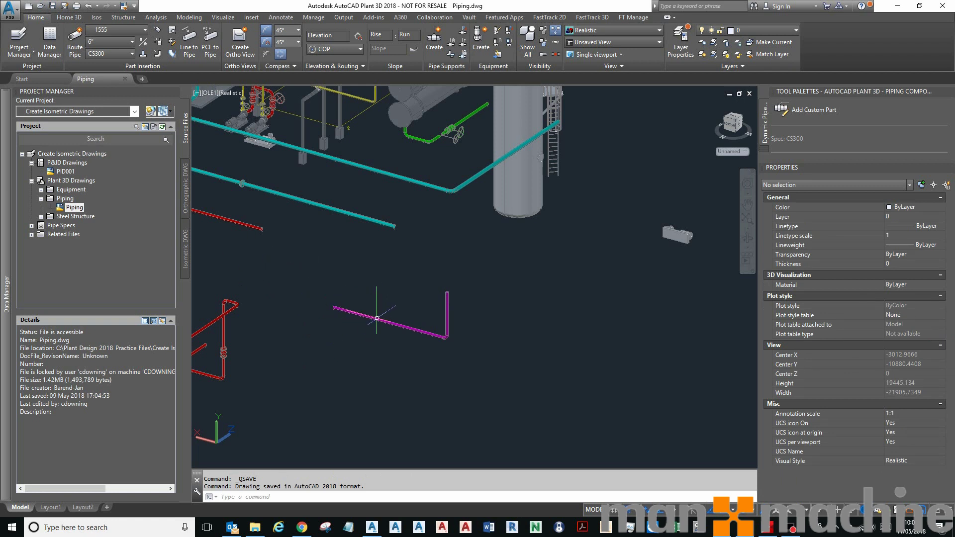
{"action": "mouse_move", "coordinate": [377, 318]}
Create the production iso for line 1555 and view the results showing 0 errors
{"action": "left_click", "coordinate": [96, 18]}
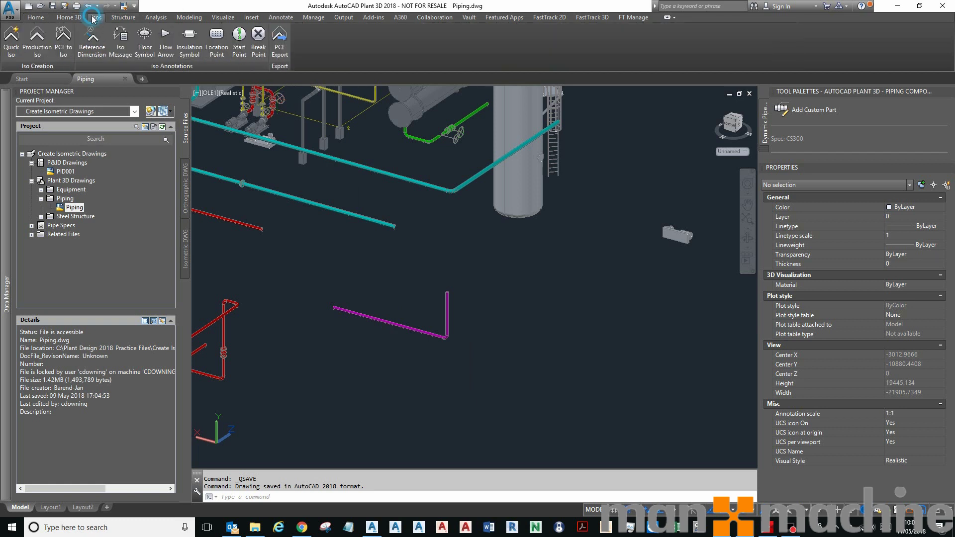
{"action": "left_click", "coordinate": [36, 38]}
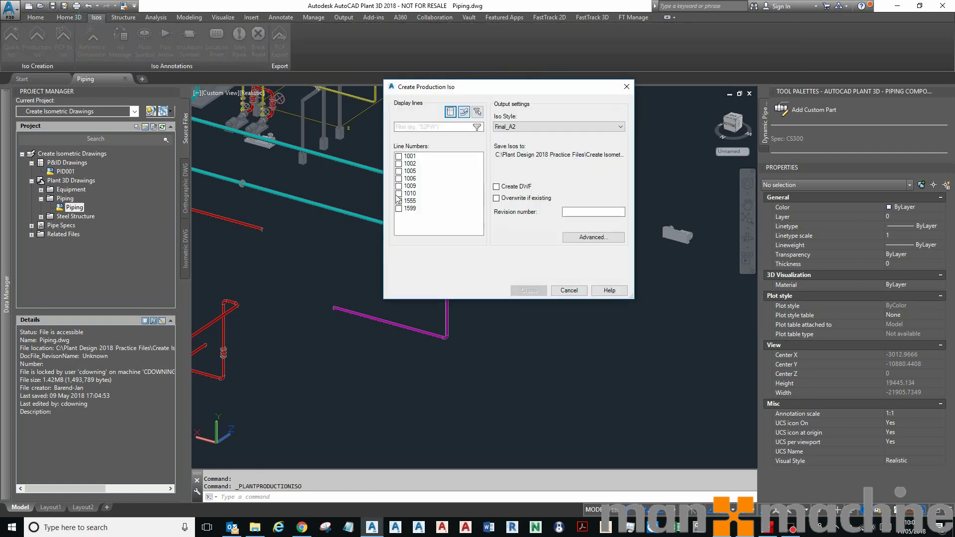
{"action": "left_click", "coordinate": [398, 201]}
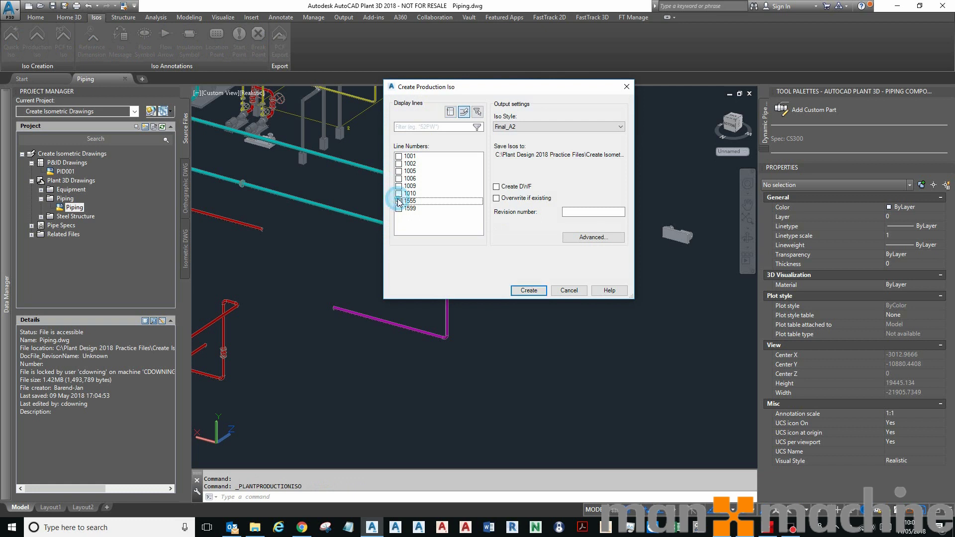
{"action": "left_click", "coordinate": [531, 291]}
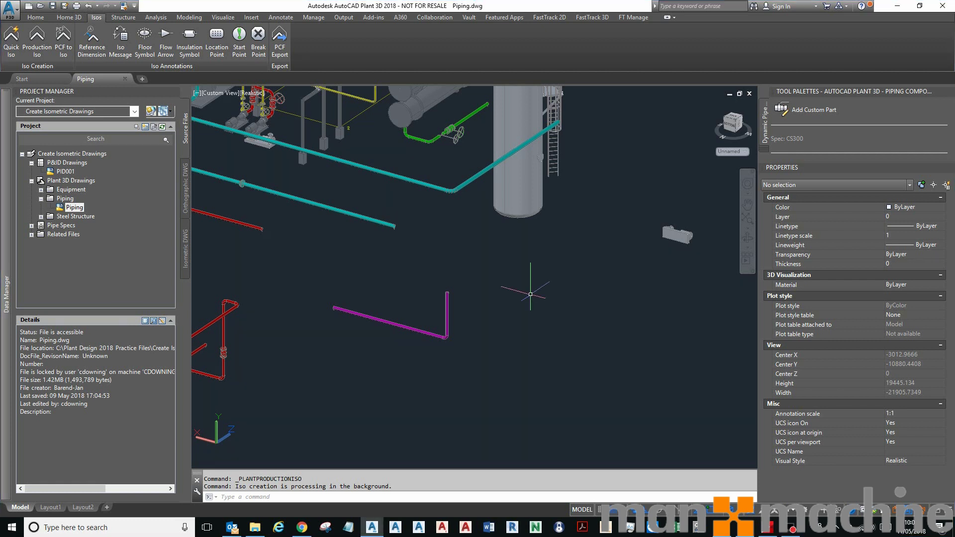
{"action": "mouse_move", "coordinate": [923, 514]}
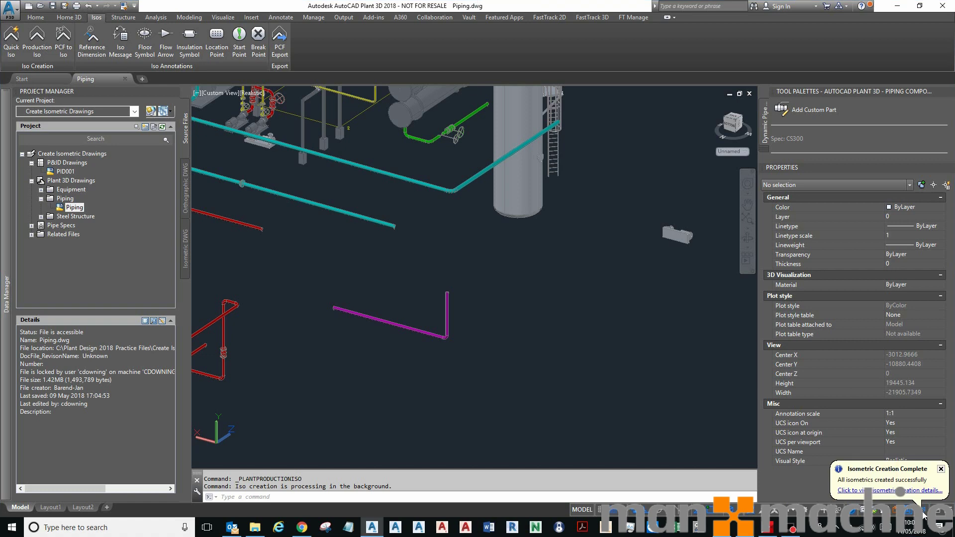
{"action": "left_click", "coordinate": [892, 491]}
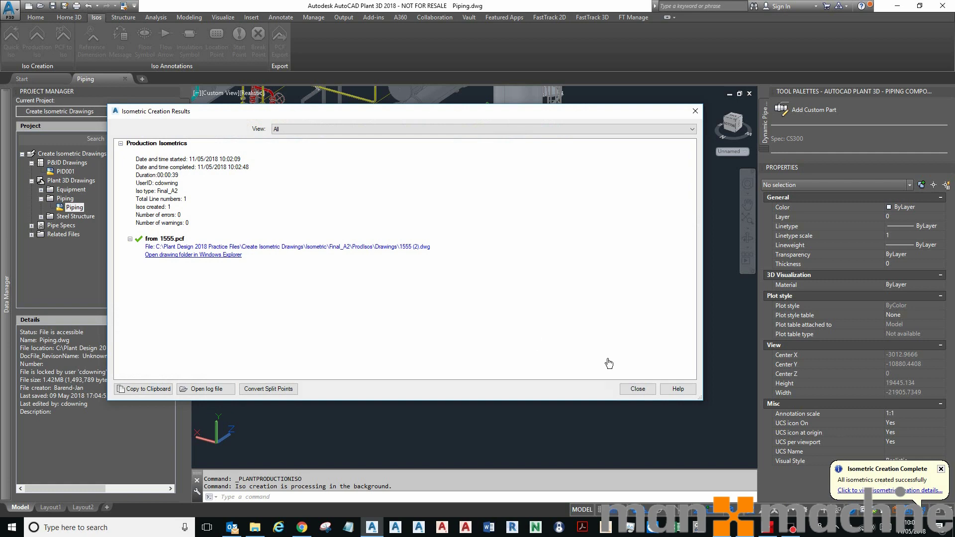
Open the generated 1555 (2) iso and zoom out to fit the whole sheet and title block
{"action": "left_click", "coordinate": [383, 247]}
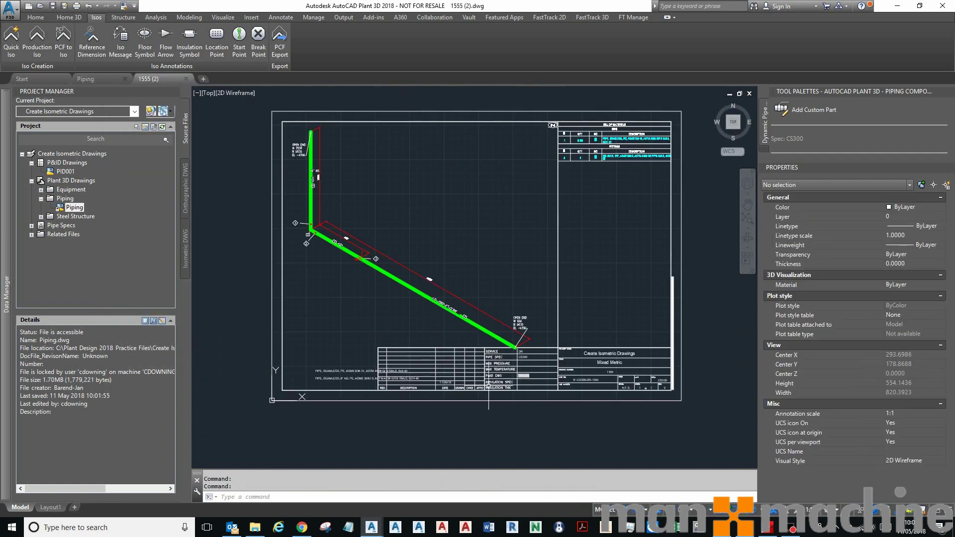
{"action": "scroll", "coordinate": [411, 394], "scroll_direction": "up", "scroll_amount": 2}
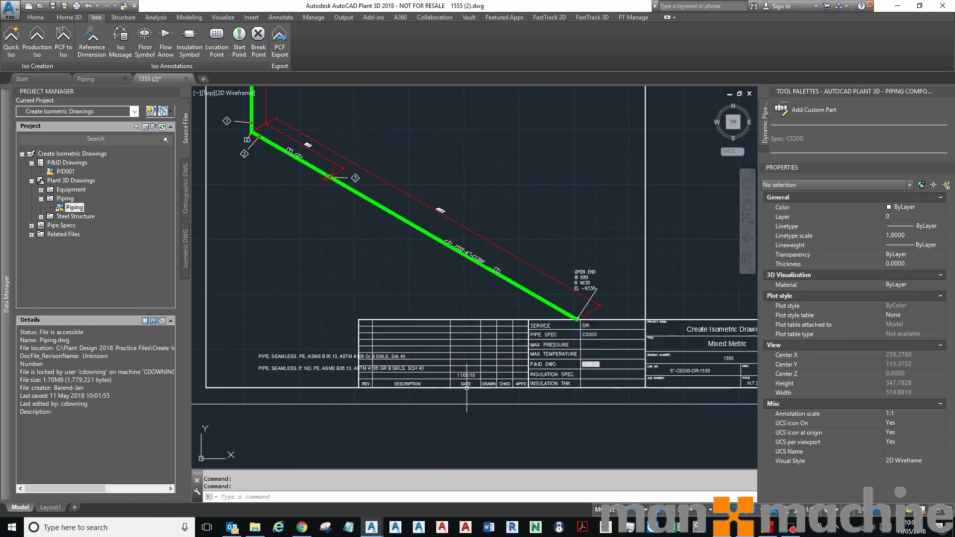
{"action": "scroll", "coordinate": [479, 384], "scroll_direction": "down", "scroll_amount": 2}
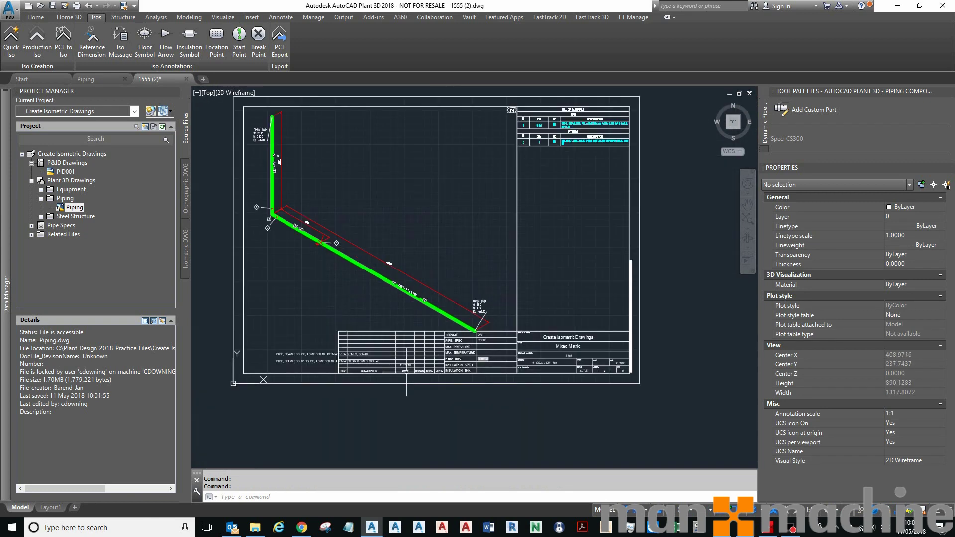
{"action": "middle_click_drag", "start_coordinate": [407, 384], "coordinate": [440, 405]}
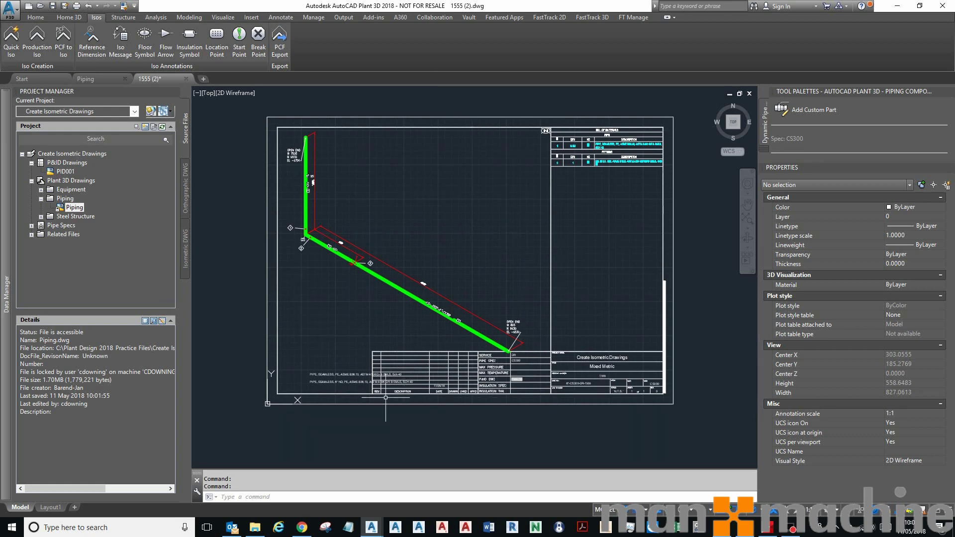
{"action": "scroll", "coordinate": [350, 398], "scroll_direction": "up", "scroll_amount": 2}
{"action": "scroll", "coordinate": [543, 351], "scroll_direction": "down", "scroll_amount": 2}
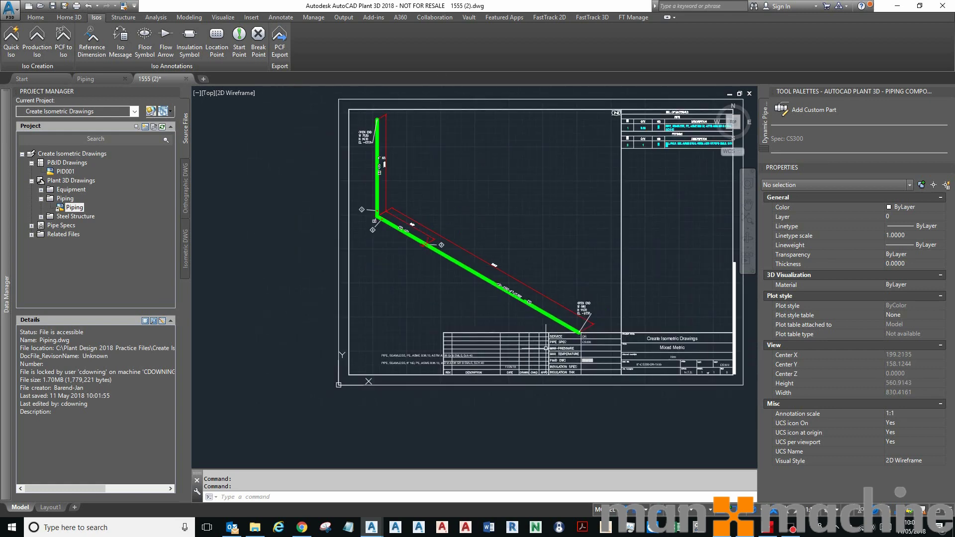
{"action": "scroll", "coordinate": [620, 362], "scroll_direction": "up", "scroll_amount": 2}
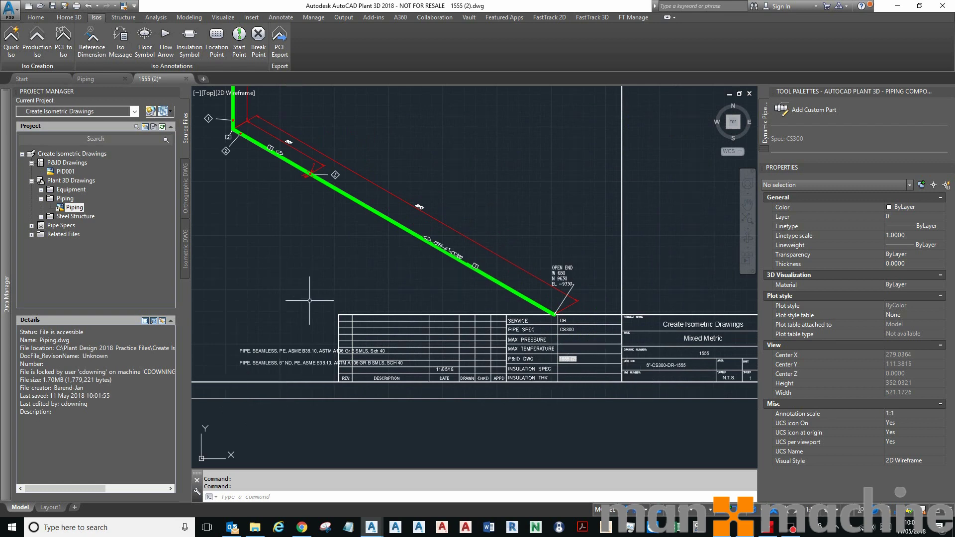
{"action": "scroll", "coordinate": [339, 264], "scroll_direction": "down", "scroll_amount": 2}
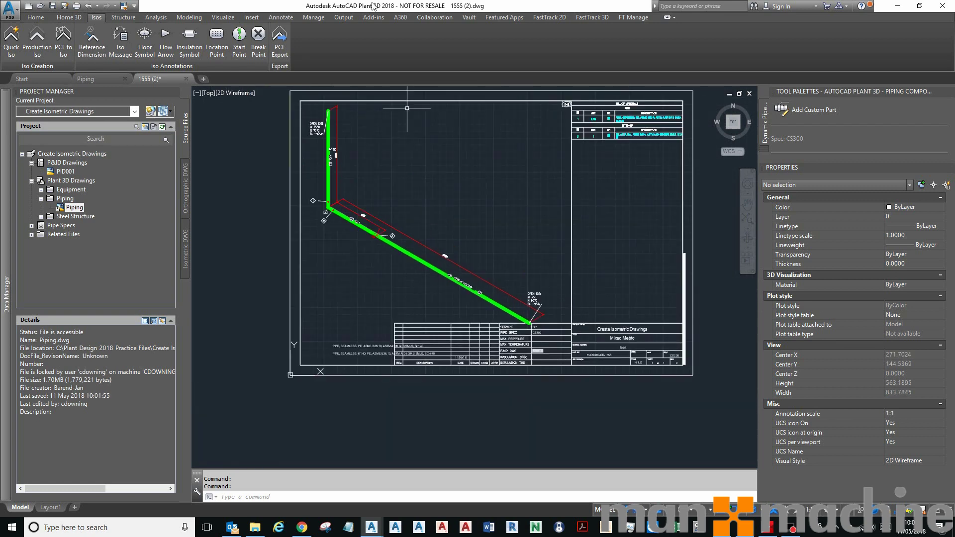
{"action": "middle_click_drag", "start_coordinate": [426, 132], "coordinate": [412, 139]}
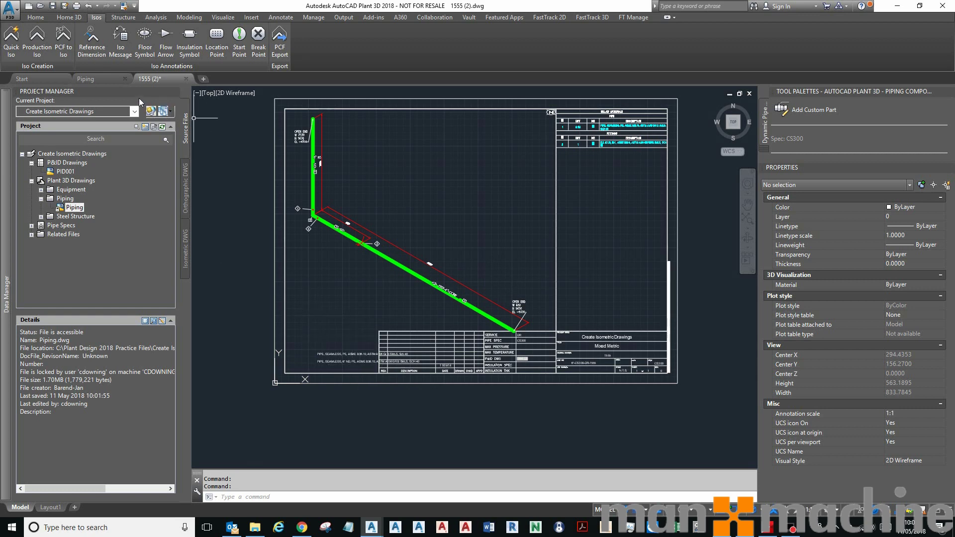
Close the 1555 (2) iso without saving and list Pipe Run Component in Data Manager
{"action": "left_click", "coordinate": [186, 79]}
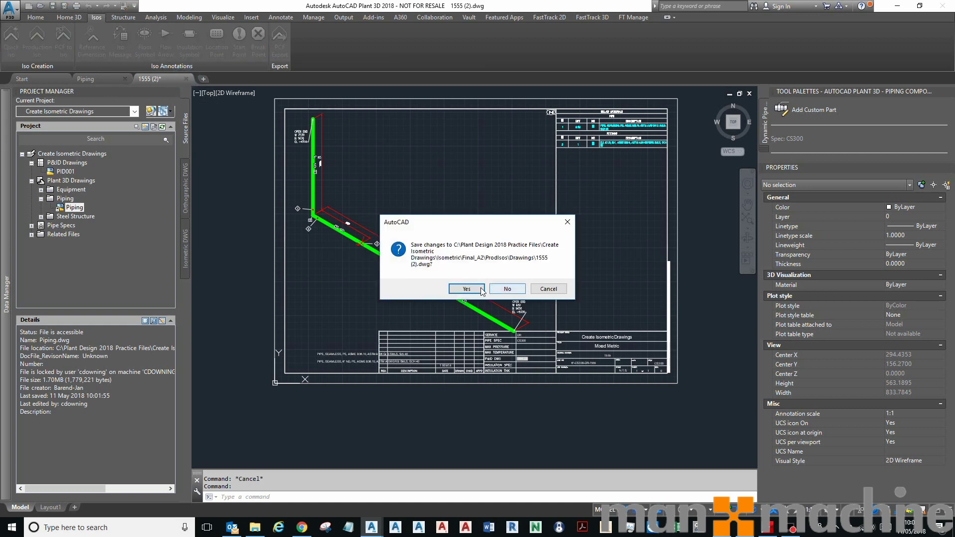
{"action": "key", "text": "Escape"}
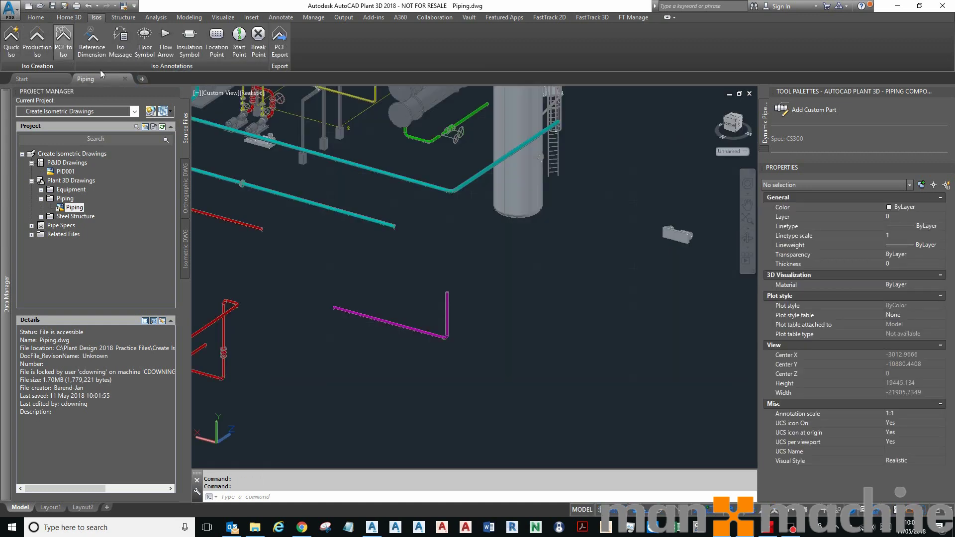
{"action": "left_click", "coordinate": [36, 17]}
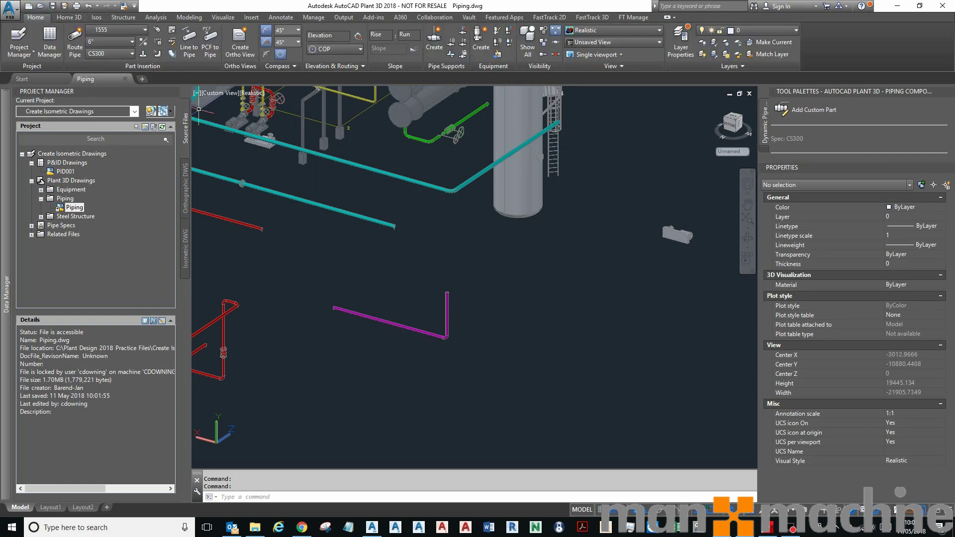
{"action": "left_click", "coordinate": [49, 49]}
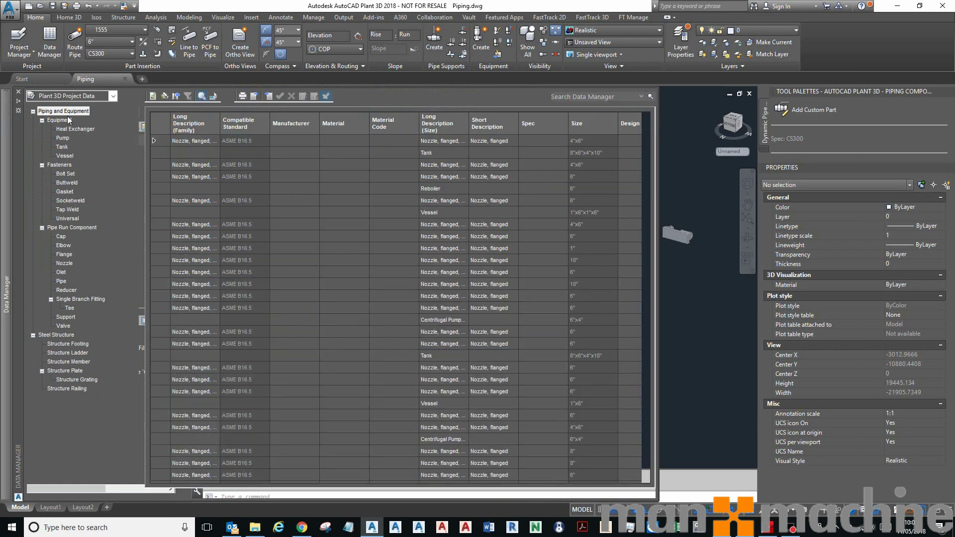
{"action": "left_click", "coordinate": [82, 229]}
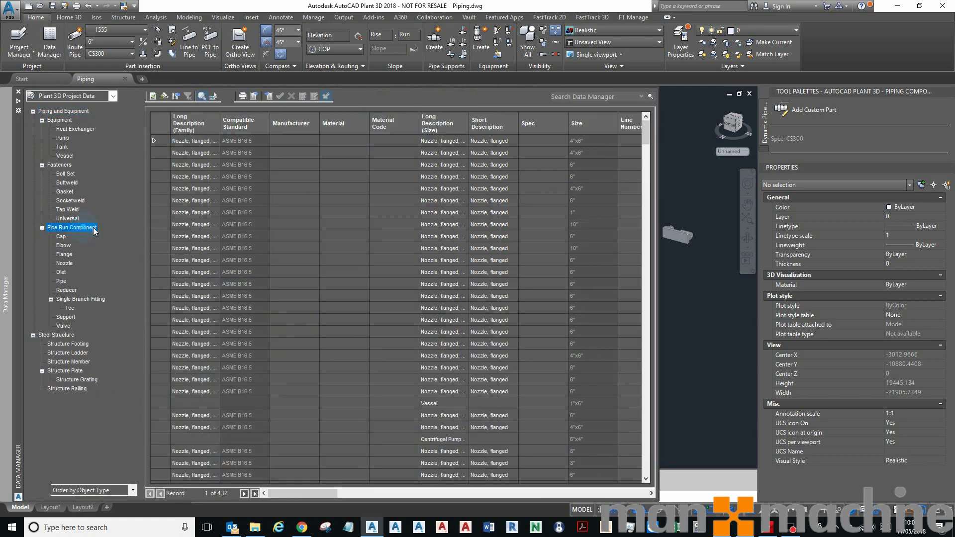
Export the pipe run component data over Final_A2\LDT Table.xls, replacing the existing files
{"action": "left_click", "coordinate": [253, 97]}
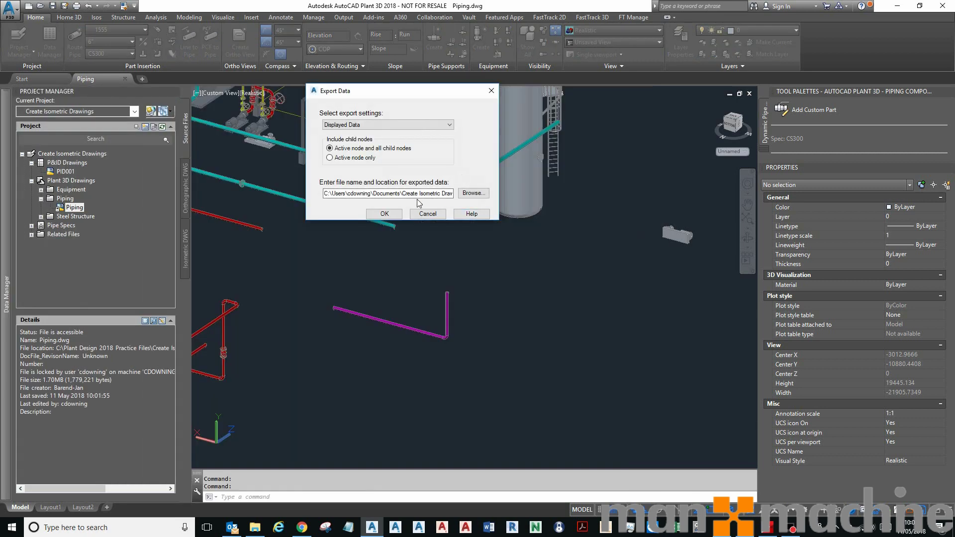
{"action": "left_click", "coordinate": [473, 193]}
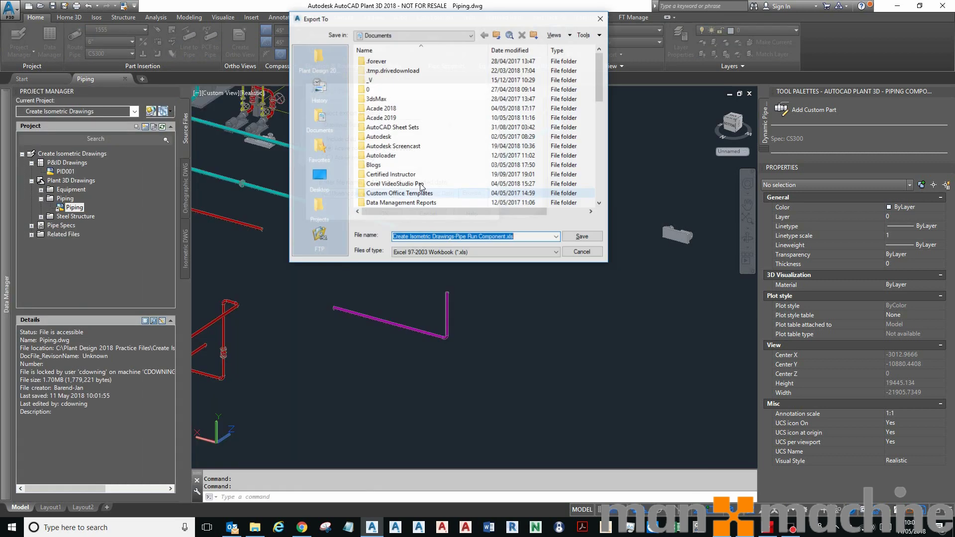
{"action": "left_click", "coordinate": [318, 59]}
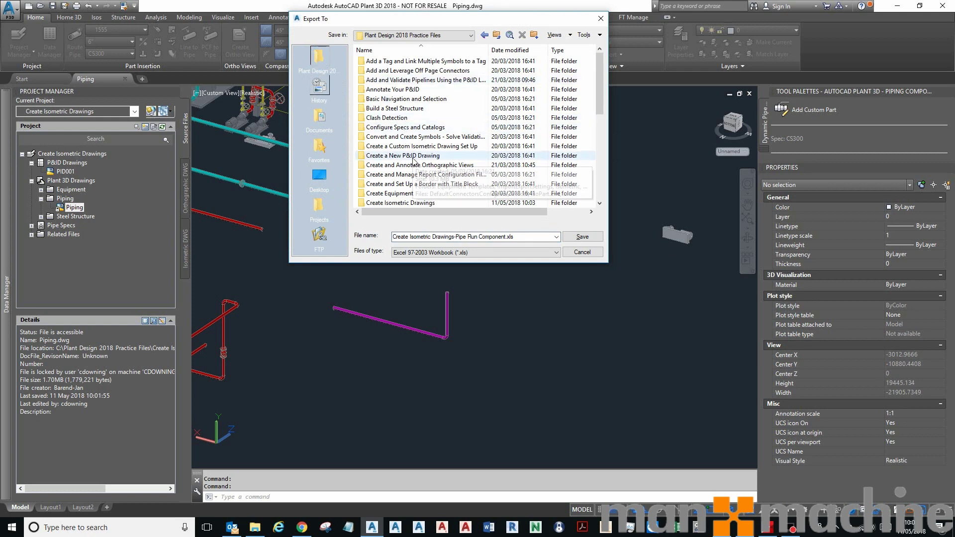
{"action": "scroll", "coordinate": [413, 160], "scroll_direction": "down", "scroll_amount": 1}
{"action": "double_click", "coordinate": [414, 177]}
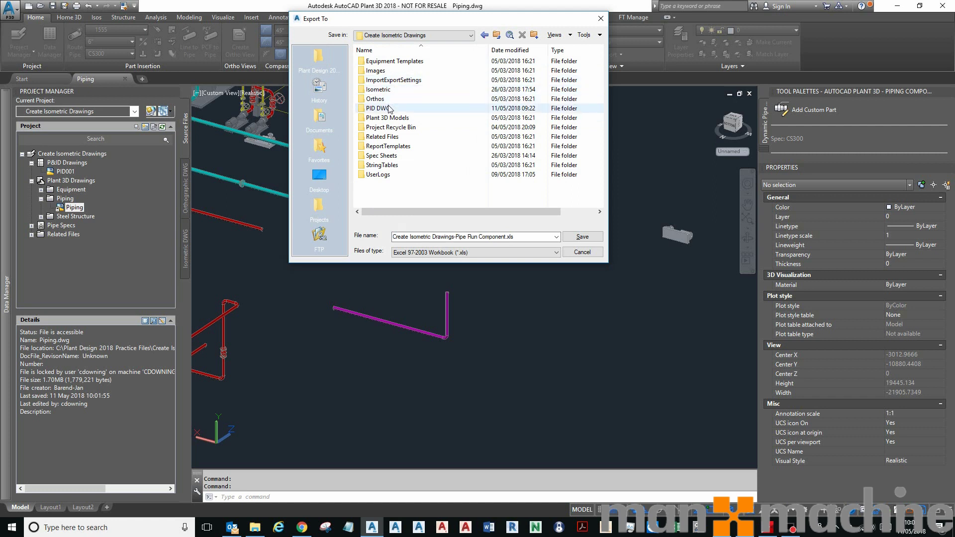
{"action": "double_click", "coordinate": [393, 90]}
{"action": "double_click", "coordinate": [386, 61]}
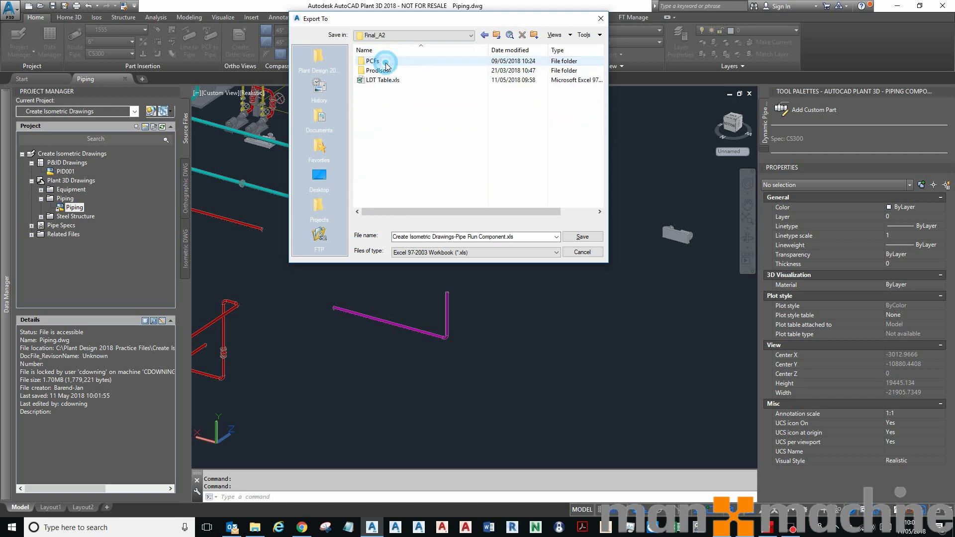
{"action": "left_click", "coordinate": [386, 80]}
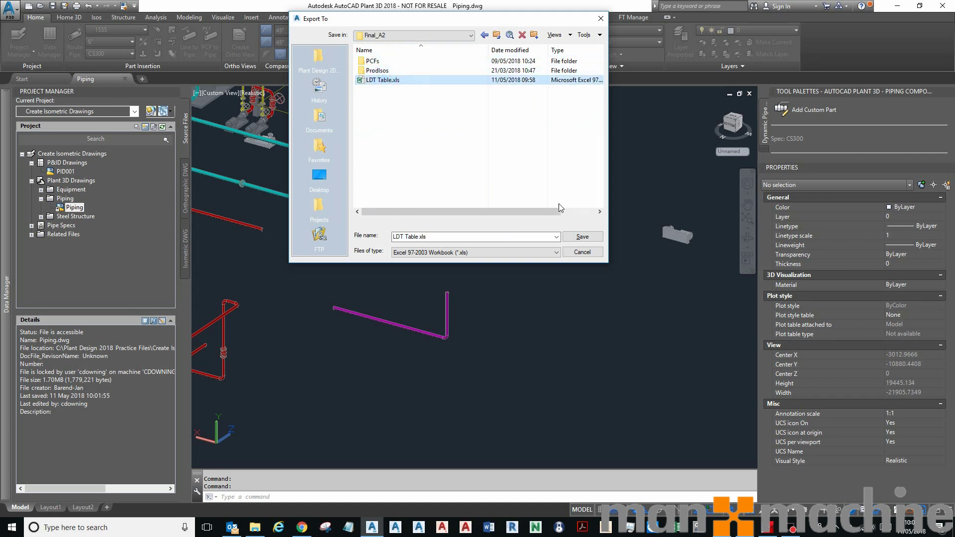
{"action": "left_click", "coordinate": [580, 238]}
{"action": "left_click", "coordinate": [437, 167]}
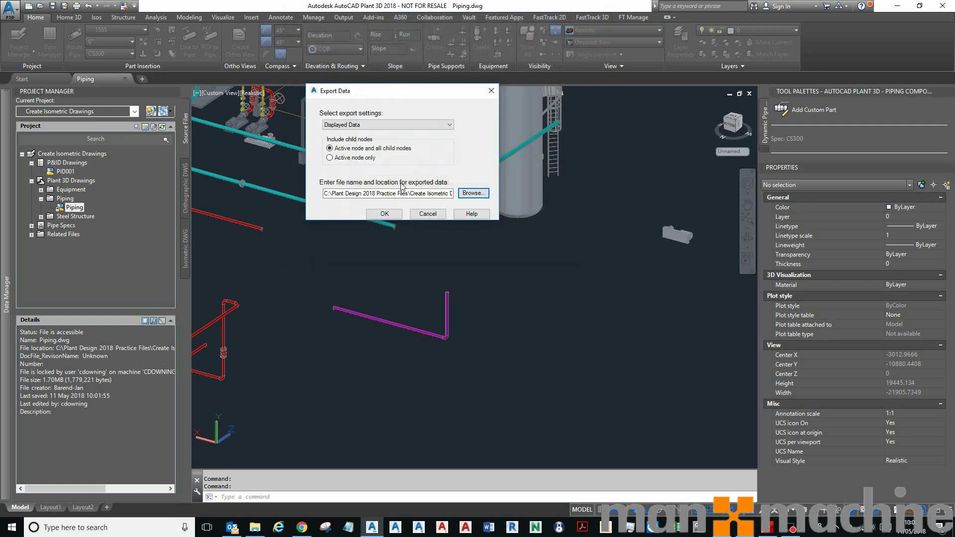
{"action": "left_click", "coordinate": [389, 214]}
{"action": "left_click", "coordinate": [390, 213]}
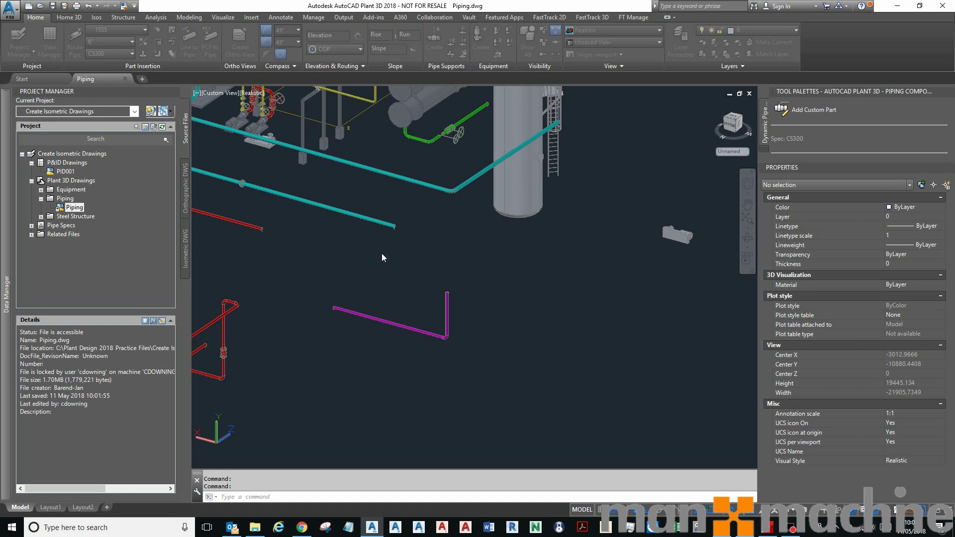
Dismiss the stray selections in the drawing without picking anything
{"action": "left_click", "coordinate": [317, 275]}
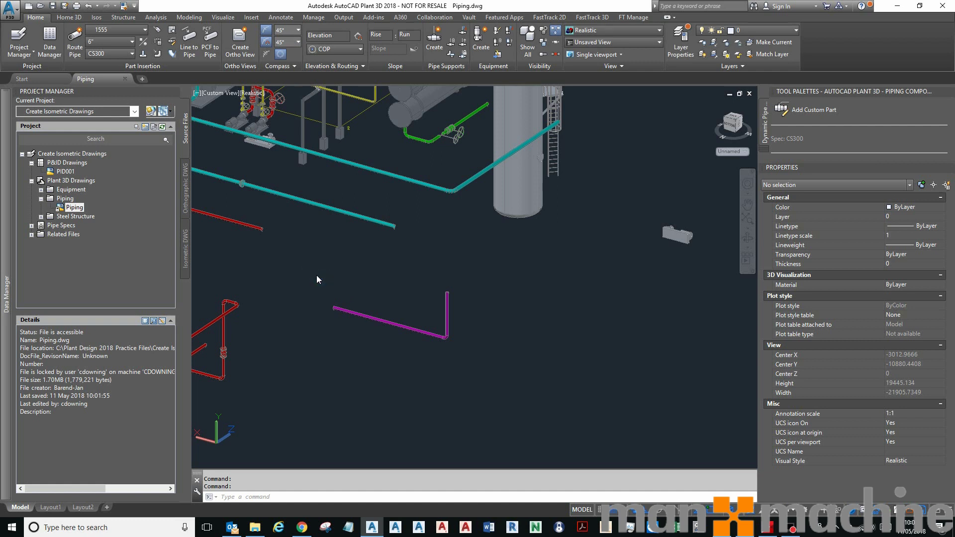
{"action": "left_click", "coordinate": [354, 273]}
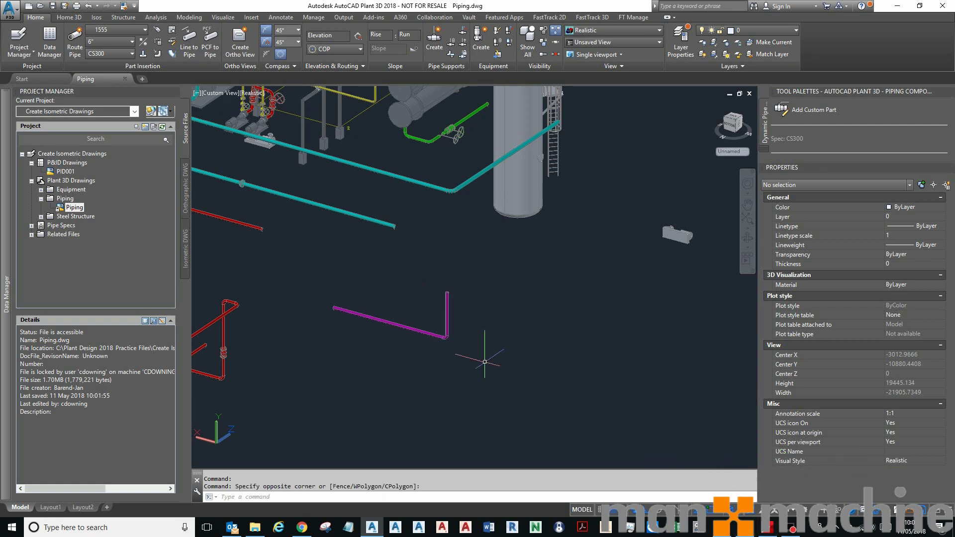
{"action": "left_click", "coordinate": [314, 254]}
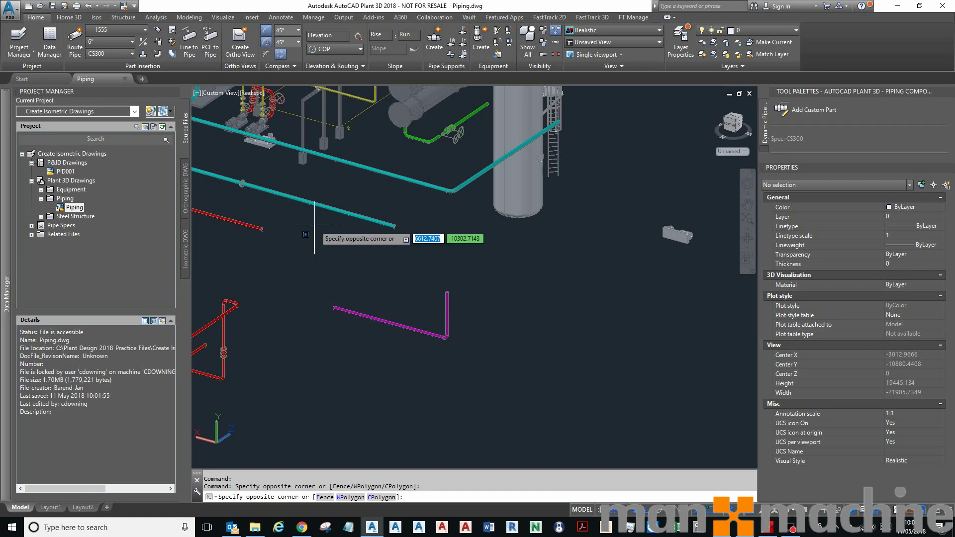
{"action": "left_click", "coordinate": [313, 241]}
Create the line 1555 production iso with Overwrite if existing enabled
{"action": "left_click", "coordinate": [97, 17]}
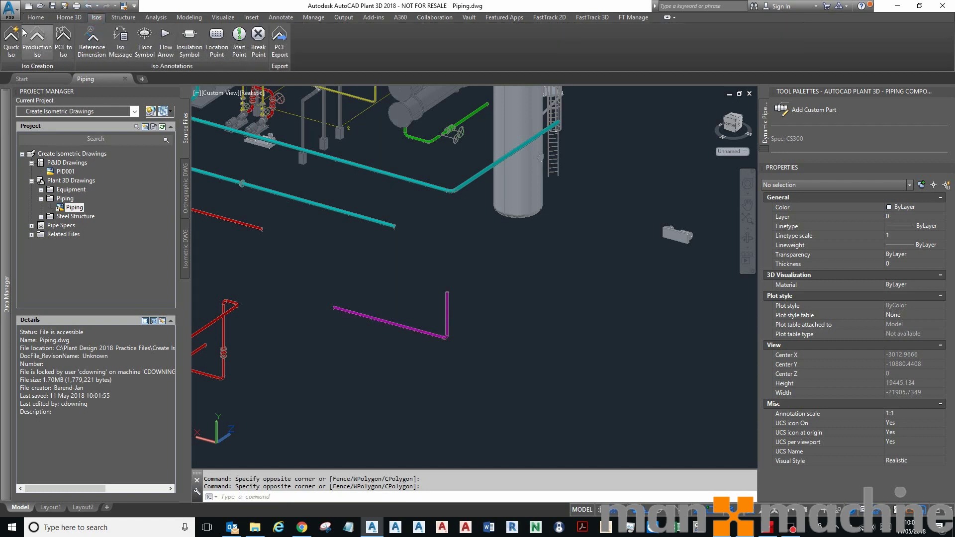
{"action": "left_click", "coordinate": [37, 42]}
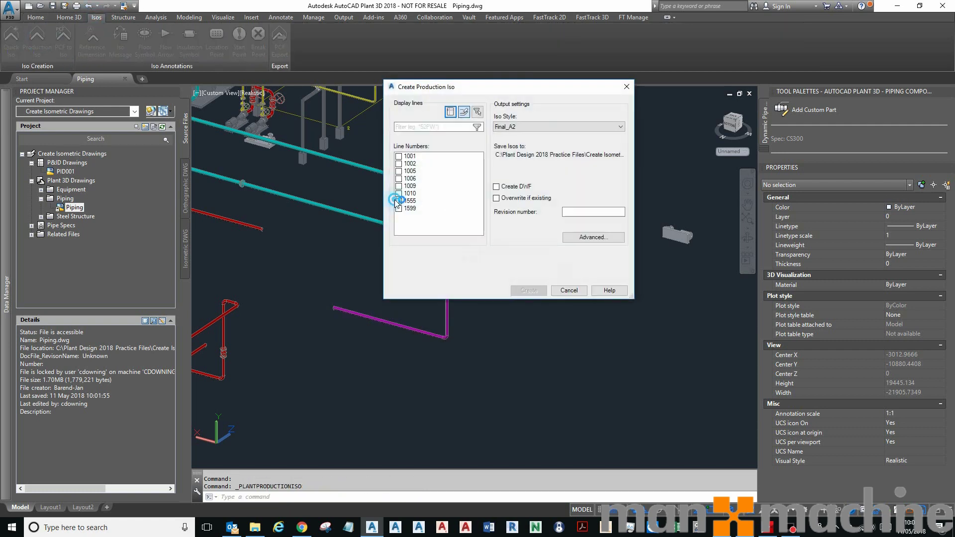
{"action": "left_click", "coordinate": [398, 201]}
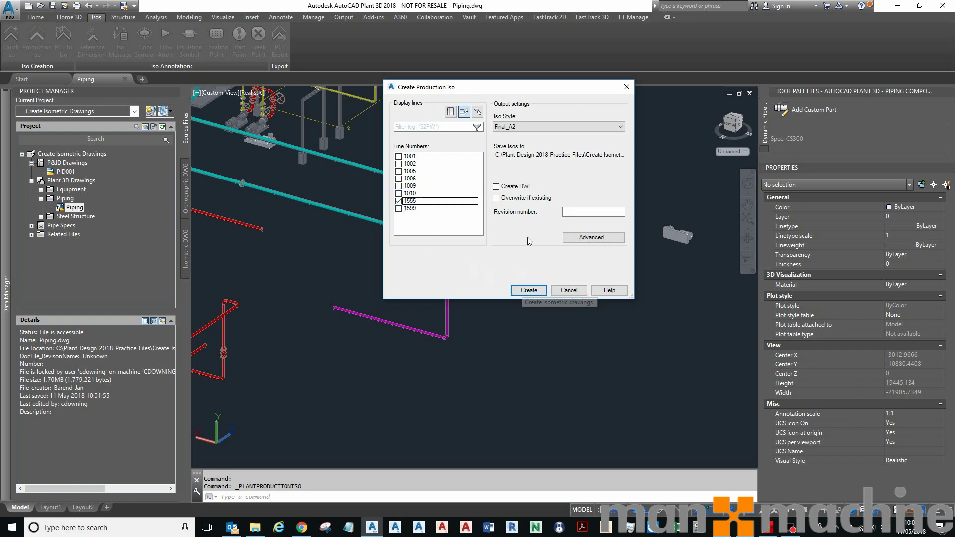
{"action": "left_click", "coordinate": [517, 198]}
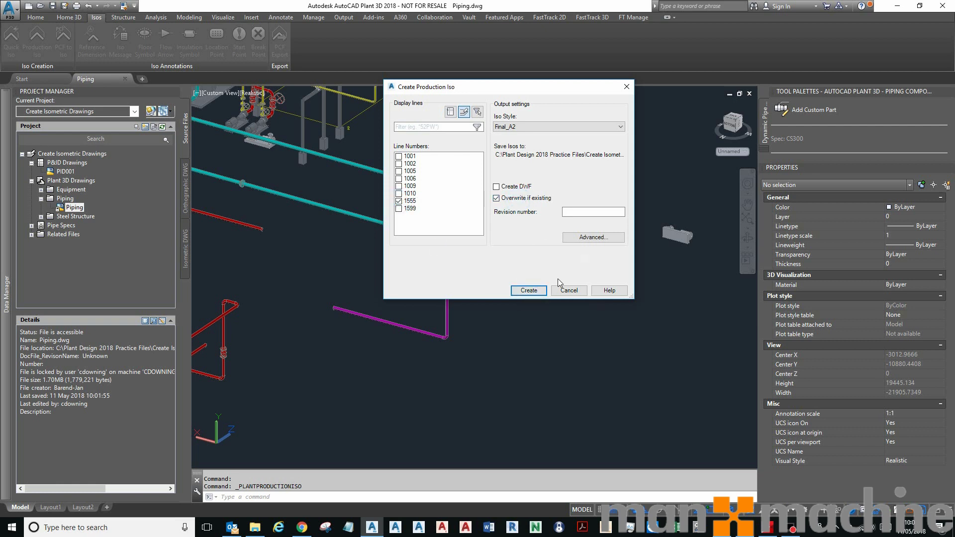
{"action": "left_click", "coordinate": [531, 291]}
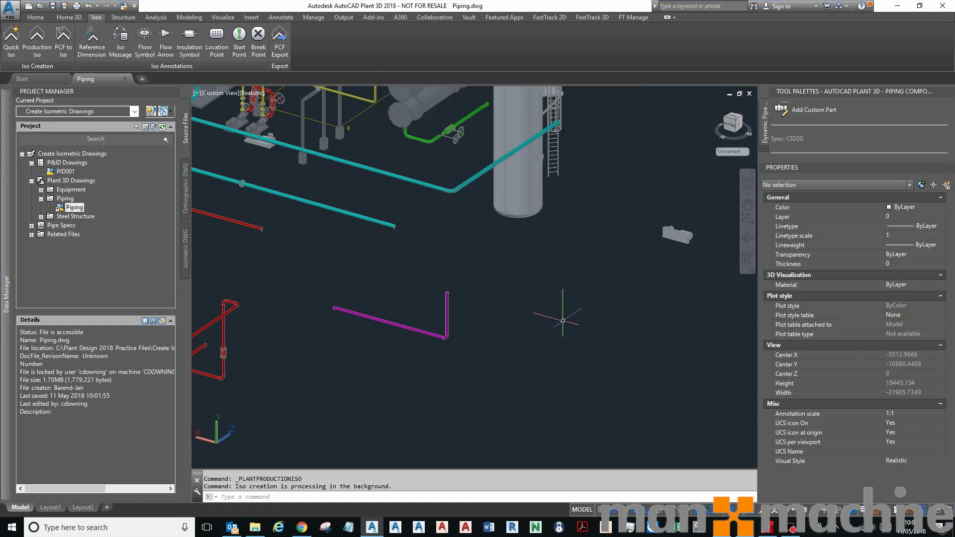
Open the new 1555 iso from the results and zoom to its title block descriptions
{"action": "mouse_move", "coordinate": [876, 517]}
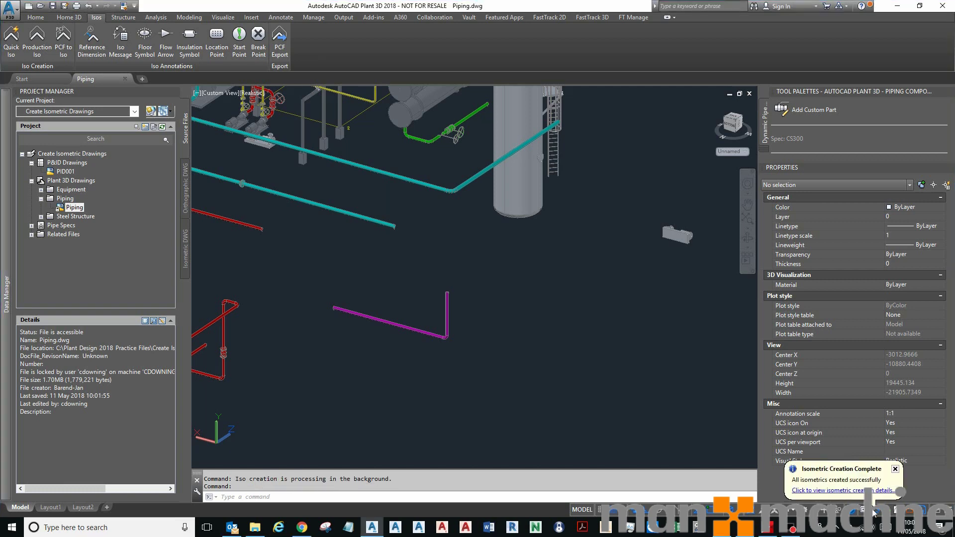
{"action": "left_click", "coordinate": [861, 495]}
{"action": "left_click", "coordinate": [410, 247]}
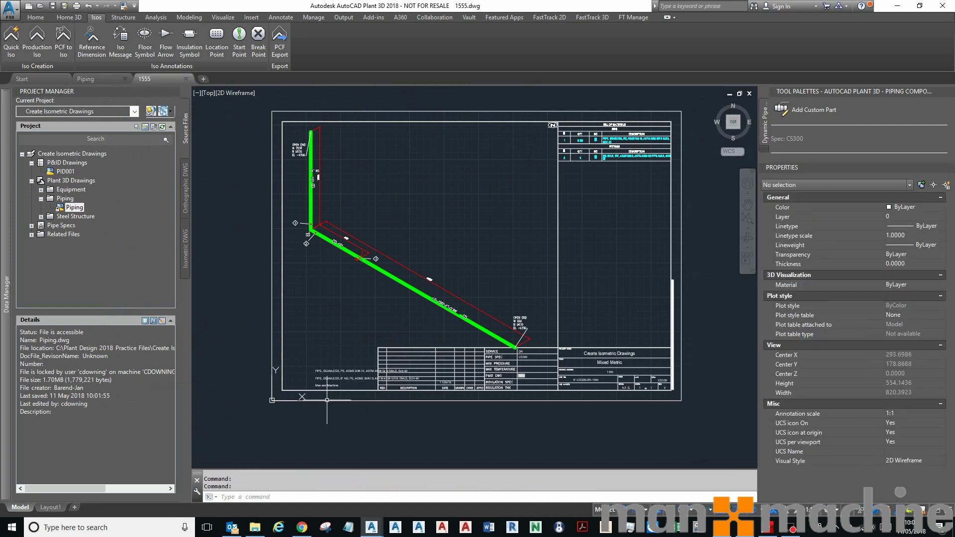
{"action": "scroll", "coordinate": [326, 400], "scroll_direction": "up", "scroll_amount": 4}
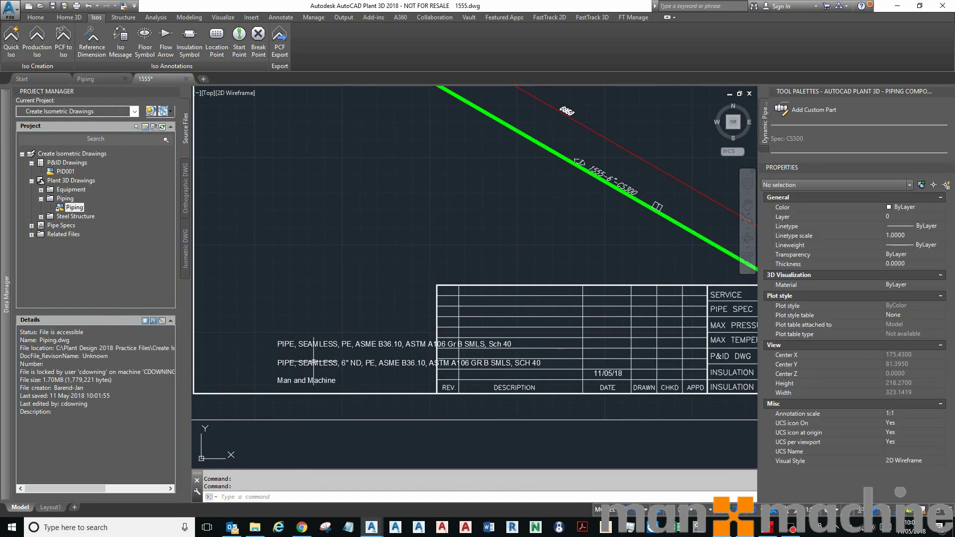
{"action": "middle_click_drag", "start_coordinate": [351, 307], "coordinate": [320, 326]}
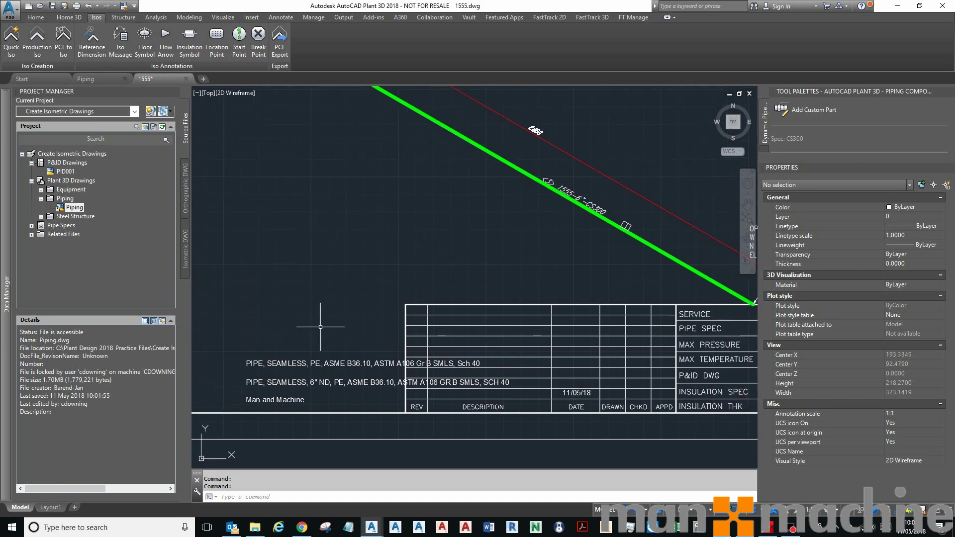